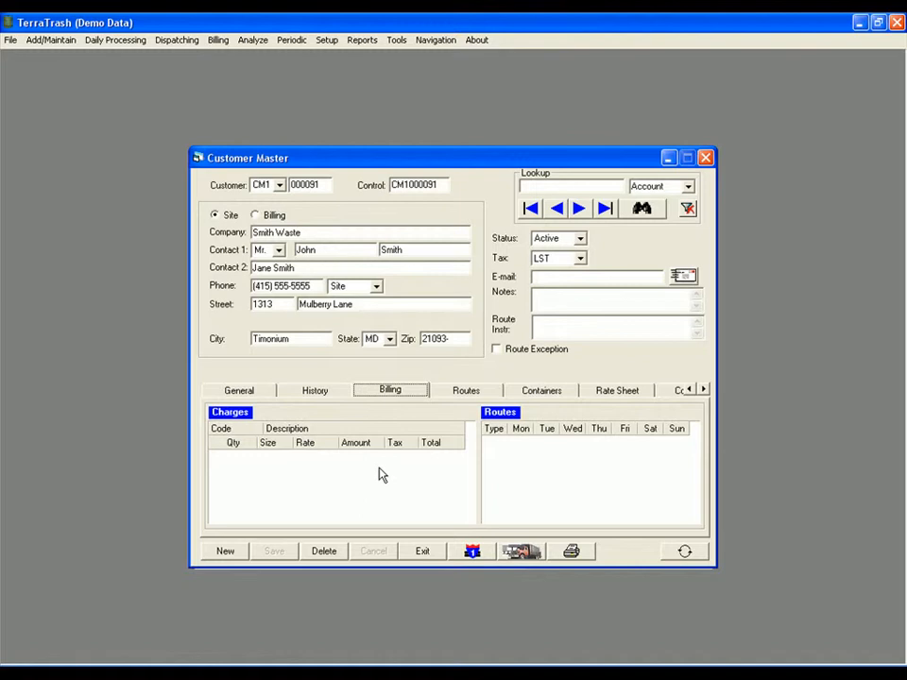
Add an RL2 Rear Load Service charge to the customer's billing, save it and close the billing entry window
{"action": "right_click", "coordinate": [315, 470]}
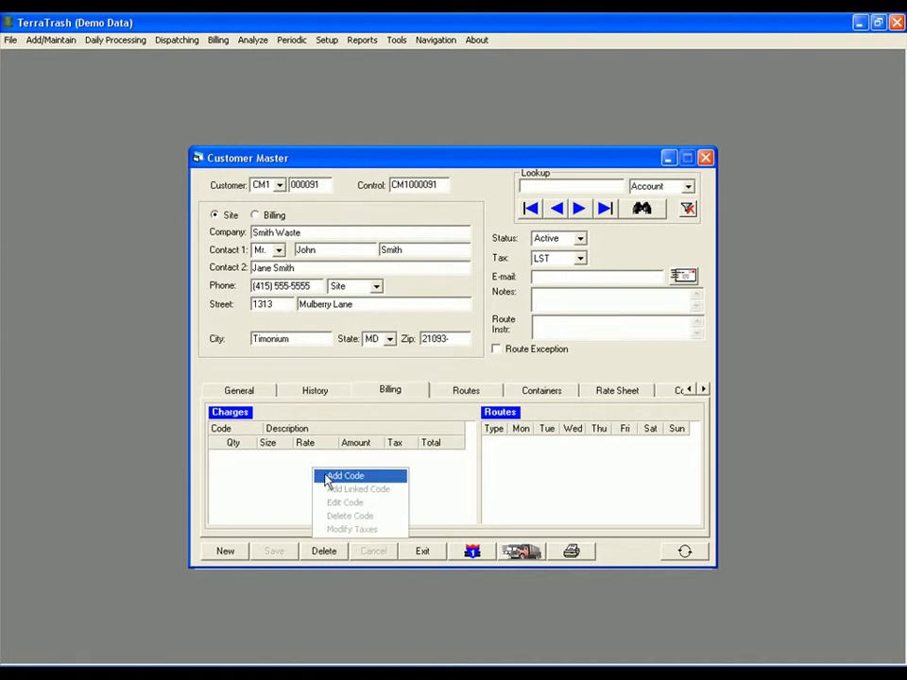
{"action": "left_click", "coordinate": [328, 478]}
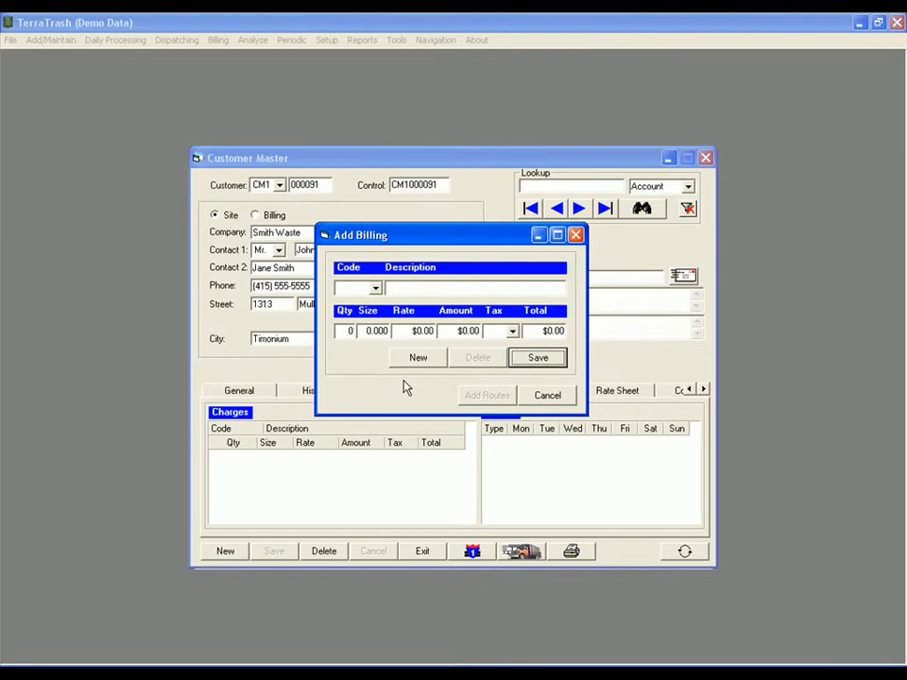
{"action": "left_click", "coordinate": [376, 289]}
{"action": "left_click_drag", "start_coordinate": [377, 308], "coordinate": [380, 356]}
{"action": "left_click", "coordinate": [381, 356]}
{"action": "left_click", "coordinate": [381, 356]}
{"action": "left_click", "coordinate": [356, 315]}
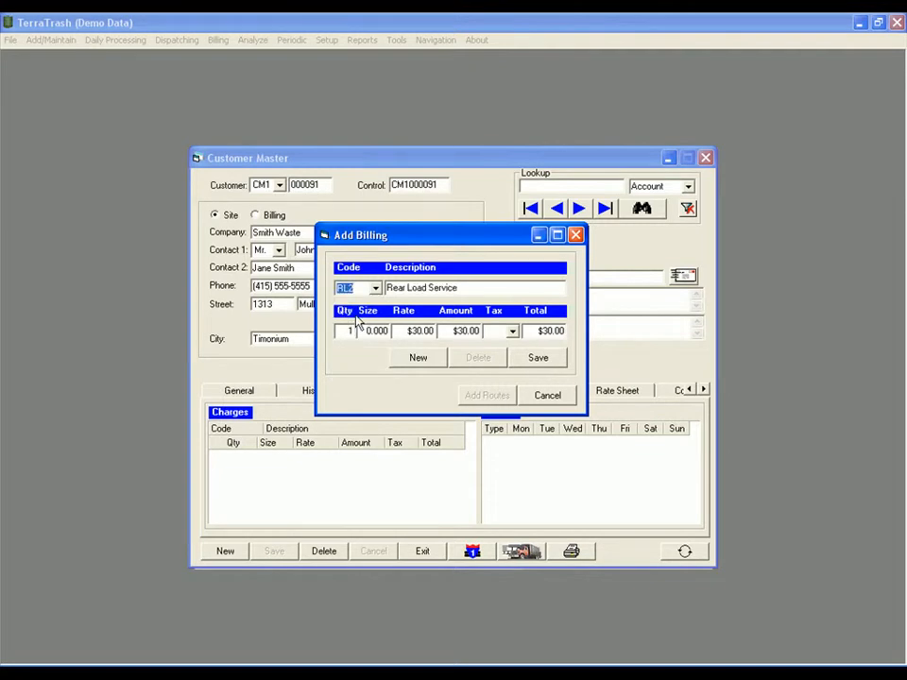
{"action": "left_click", "coordinate": [359, 330]}
{"action": "left_click", "coordinate": [543, 361]}
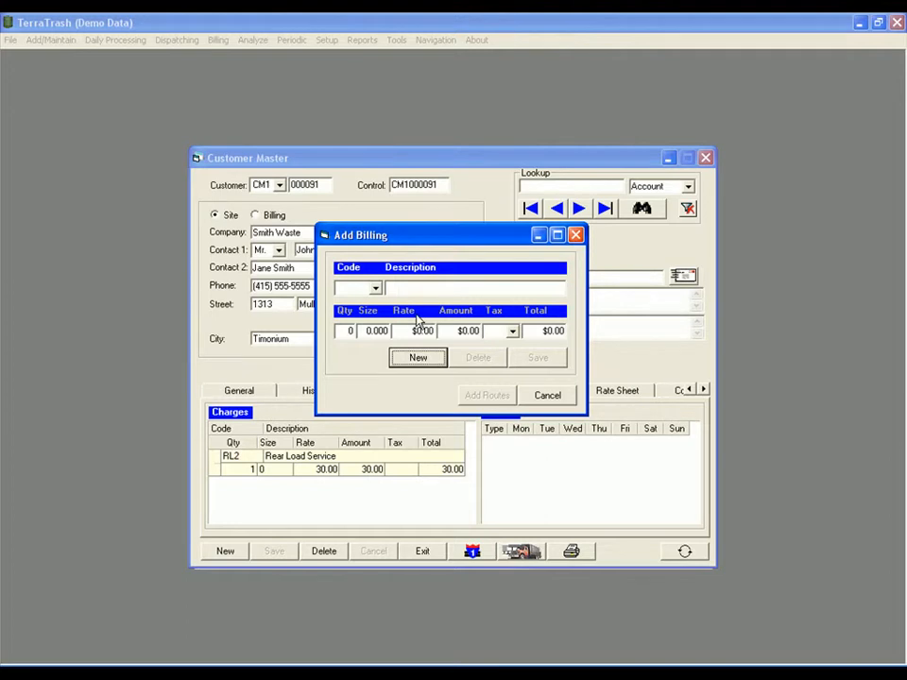
{"action": "left_click", "coordinate": [575, 234]}
Set the rate of the customer's Rear Load Service charge to $35.00 and save the charge
{"action": "double_click", "coordinate": [316, 471]}
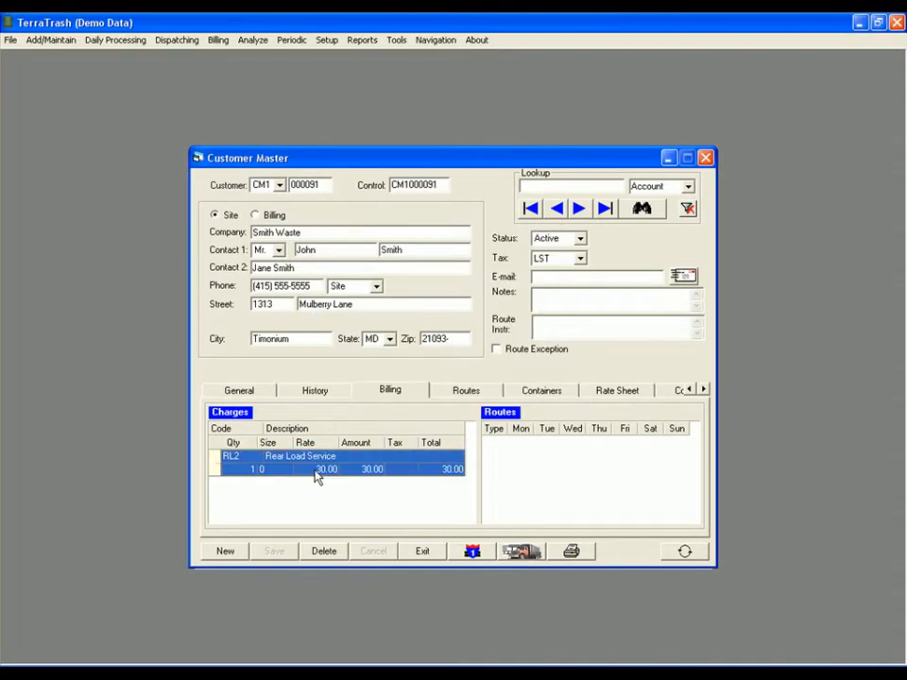
{"action": "left_click", "coordinate": [421, 331]}
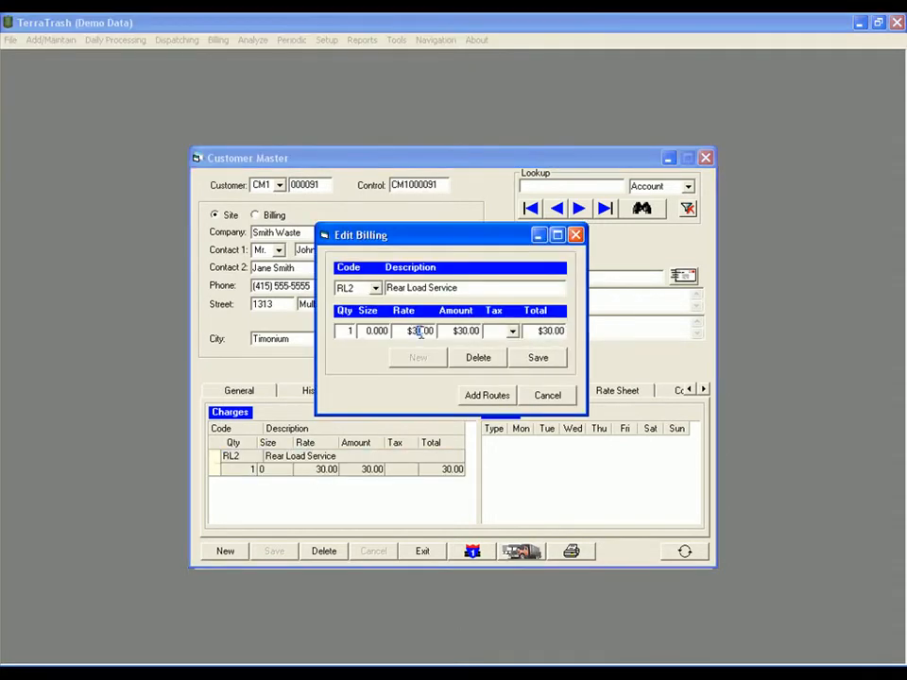
{"action": "type", "text": "5"}
{"action": "left_click", "coordinate": [536, 358]}
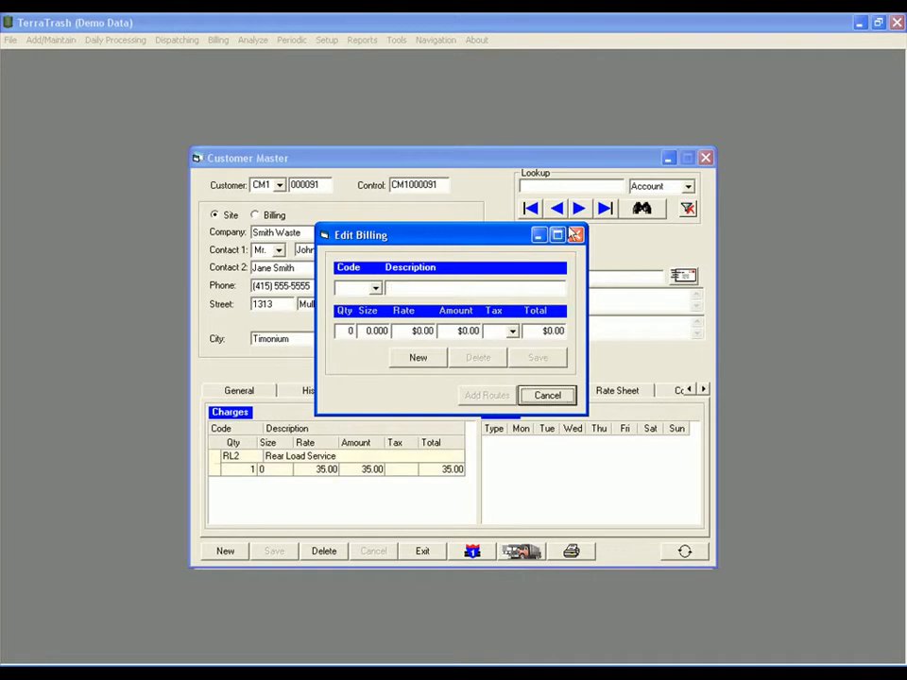
{"action": "left_click", "coordinate": [575, 234]}
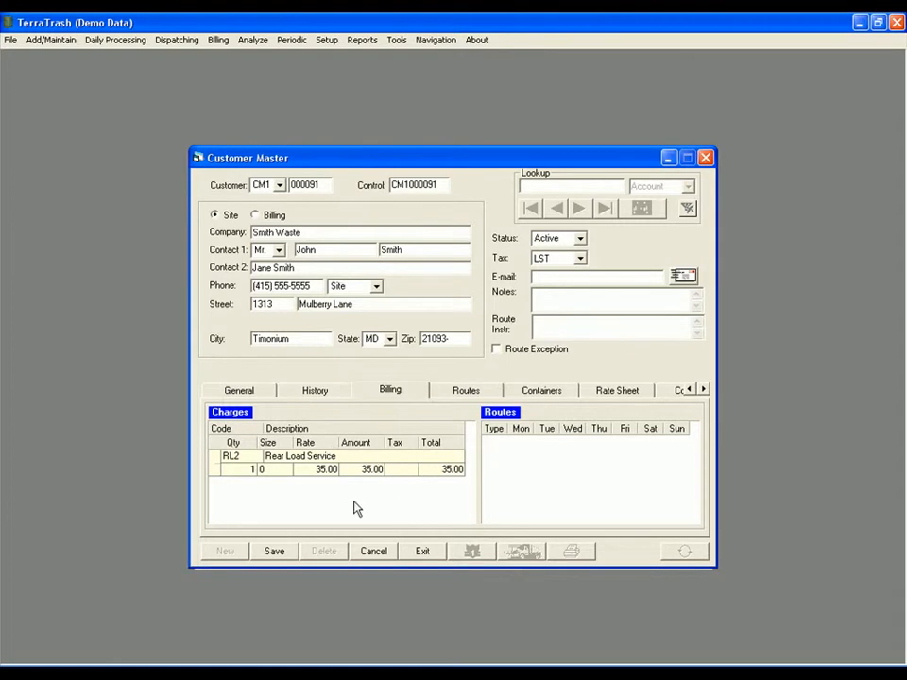
Set the customer's Billed Thru date to 12/31/07, save the record and display its billing charges again
{"action": "left_click", "coordinate": [264, 394]}
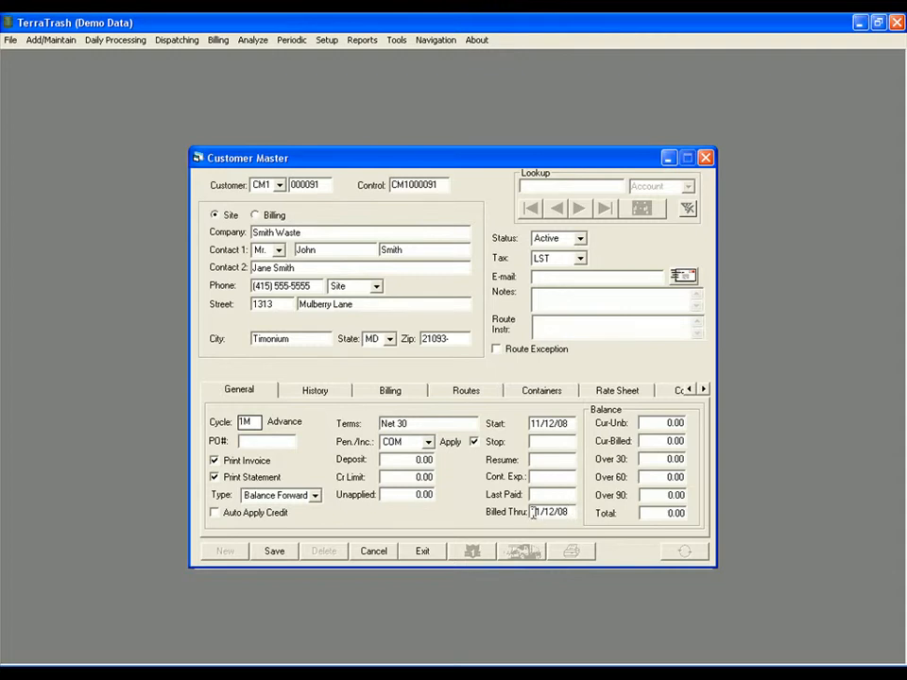
{"action": "left_click_drag", "start_coordinate": [535, 512], "coordinate": [549, 513]}
{"action": "type", "text": "2"}
{"action": "key", "text": "BackSpace"}
{"action": "key", "text": "BackSpace"}
{"action": "type", "text": "31"}
{"action": "left_click_drag", "start_coordinate": [562, 512], "coordinate": [567, 514]}
{"action": "type", "text": "7"}
{"action": "left_click", "coordinate": [274, 552]}
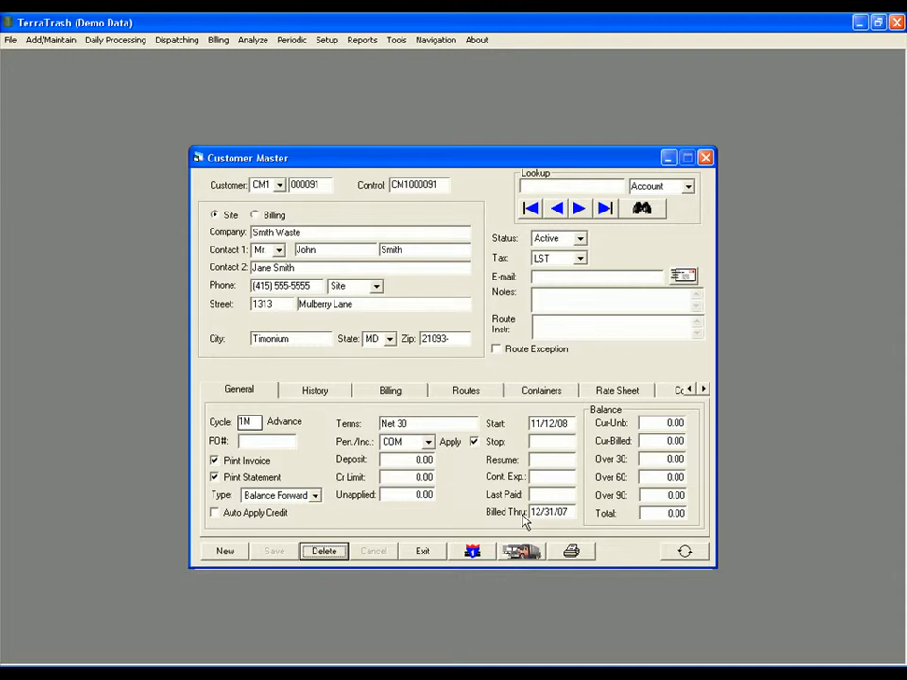
{"action": "left_click", "coordinate": [332, 522]}
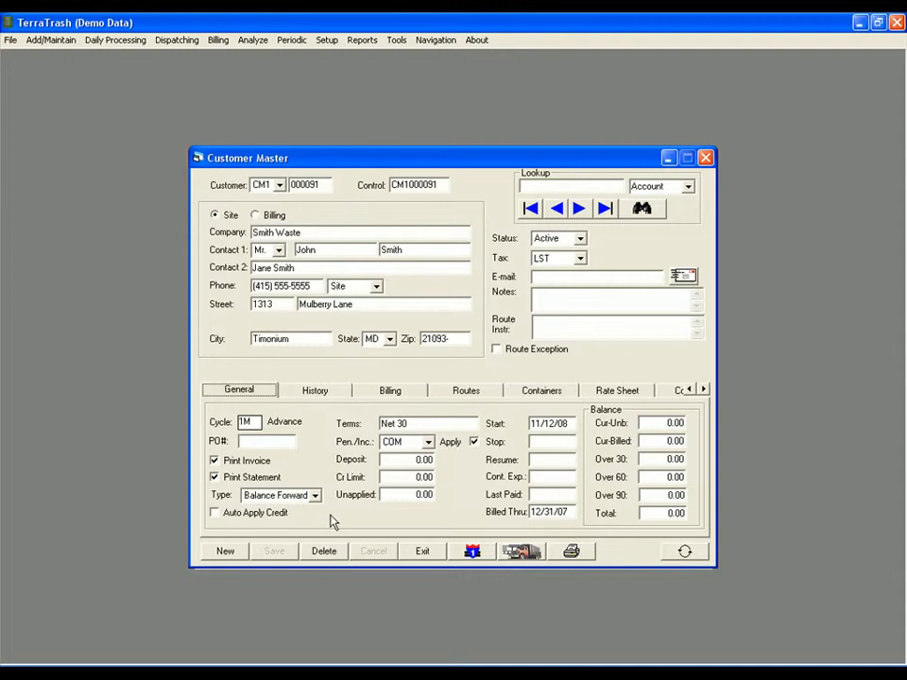
{"action": "left_click", "coordinate": [390, 392]}
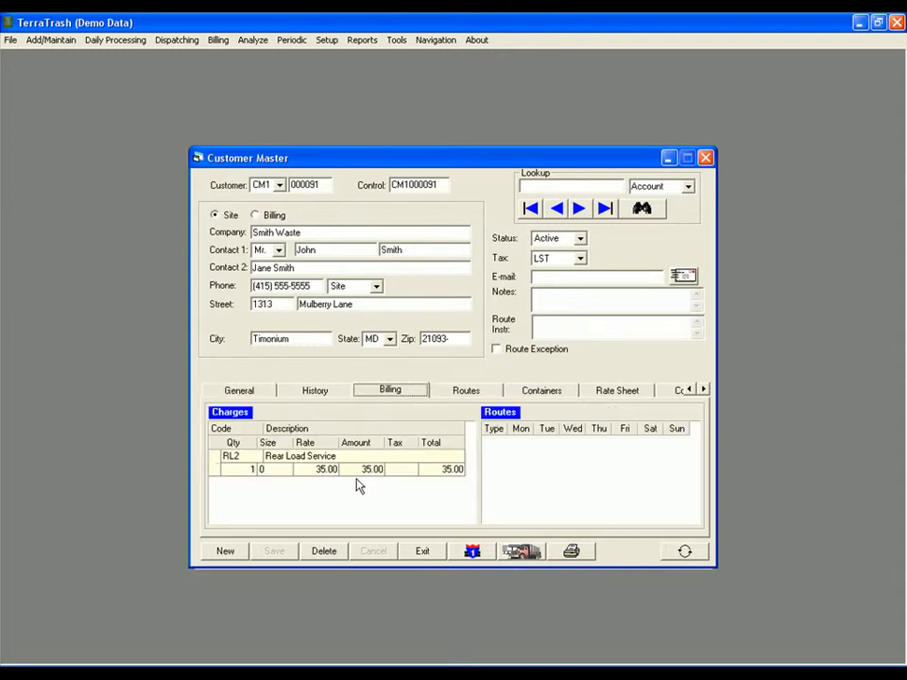
In the billing groups setup, set the billed-from date of the CM1 Commercial group to 12/01/07
{"action": "left_click", "coordinate": [327, 40]}
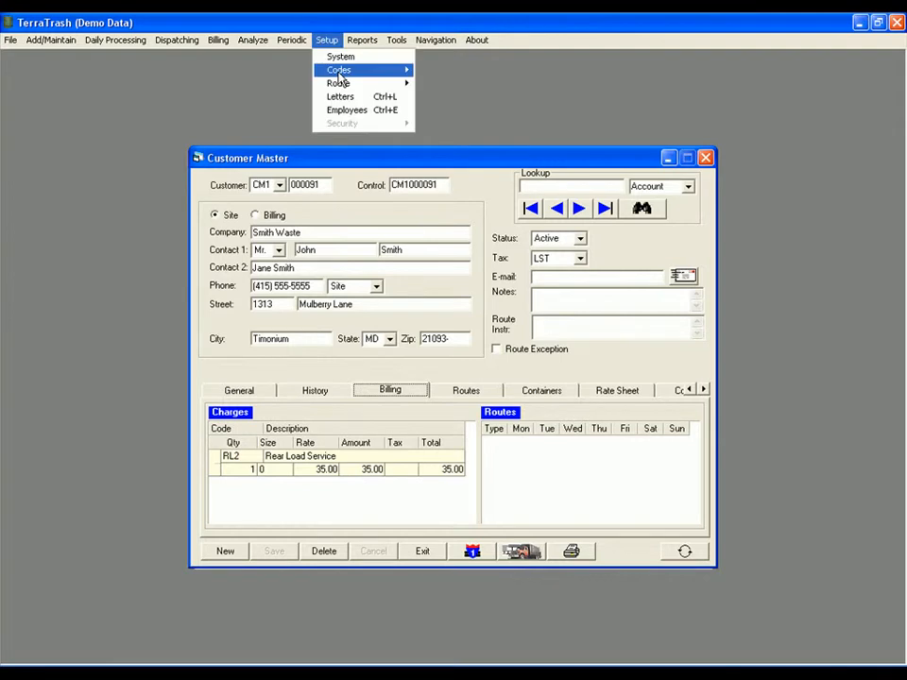
{"action": "mouse_move", "coordinate": [340, 70]}
{"action": "left_click", "coordinate": [439, 83]}
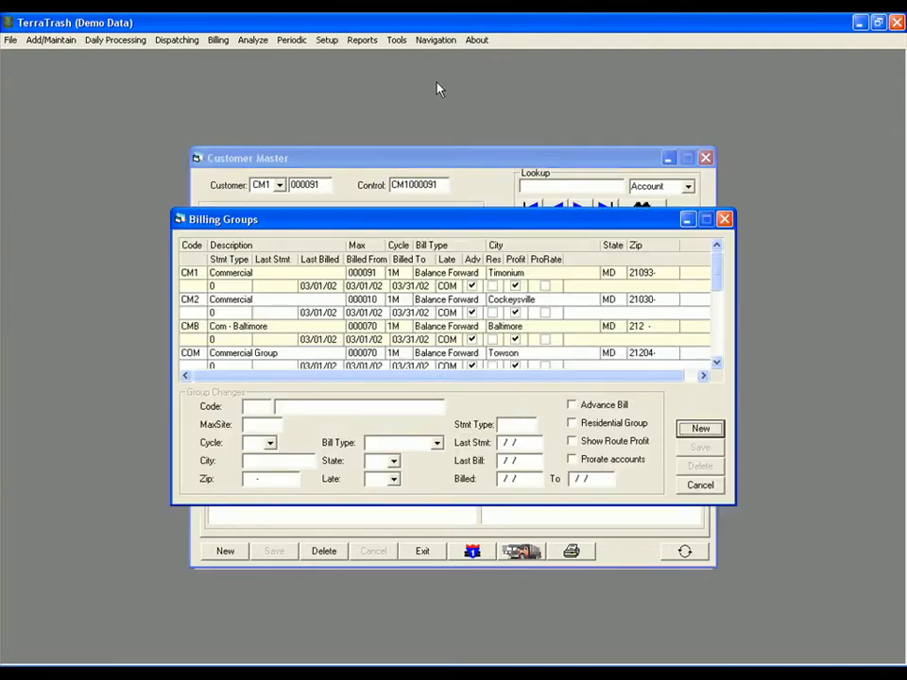
{"action": "left_click", "coordinate": [267, 284]}
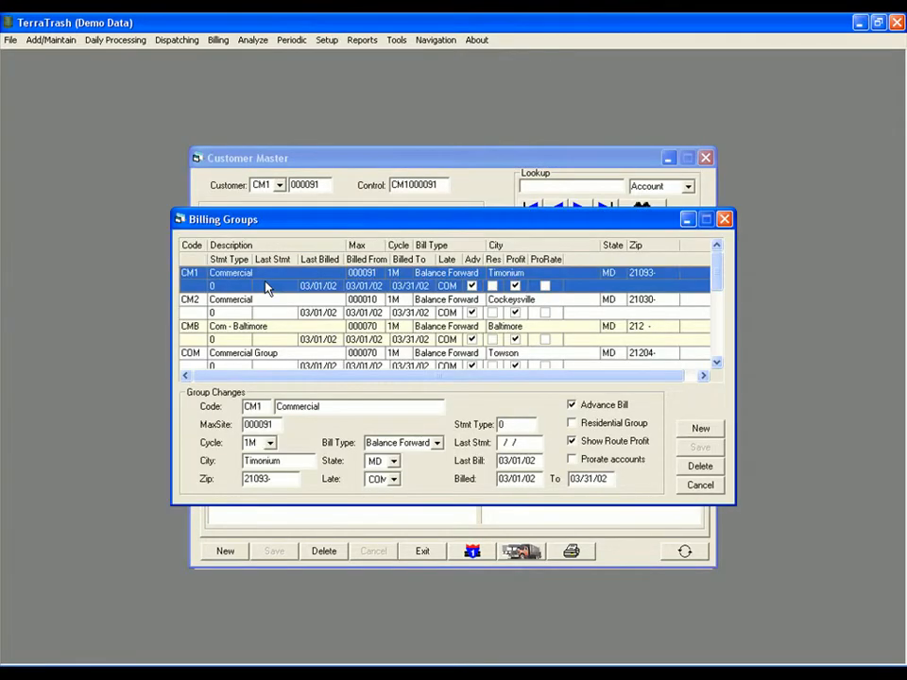
{"action": "left_click", "coordinate": [326, 407]}
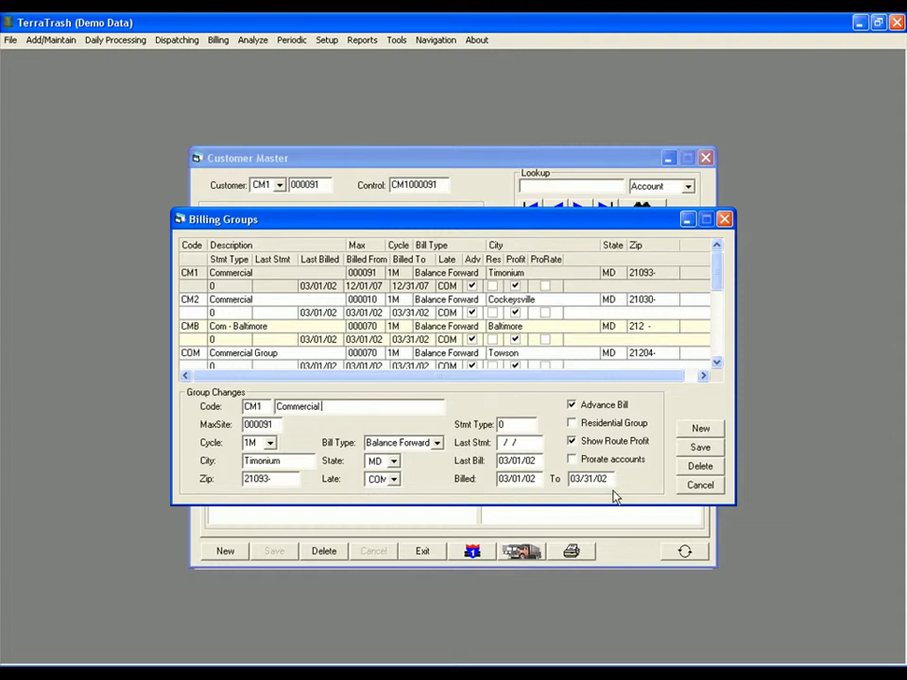
{"action": "left_click", "coordinate": [498, 480]}
{"action": "type", "text": "12"}
{"action": "left_click_drag", "start_coordinate": [530, 480], "coordinate": [542, 480]}
{"action": "type", "text": "7"}
Set the CM1 group's billed-to date to 12/31/07, save the group and close the billing groups
{"action": "left_click", "coordinate": [571, 480]}
{"action": "type", "text": "12"}
{"action": "left_click_drag", "start_coordinate": [600, 480], "coordinate": [612, 480]}
{"action": "type", "text": "7"}
{"action": "left_click", "coordinate": [699, 452]}
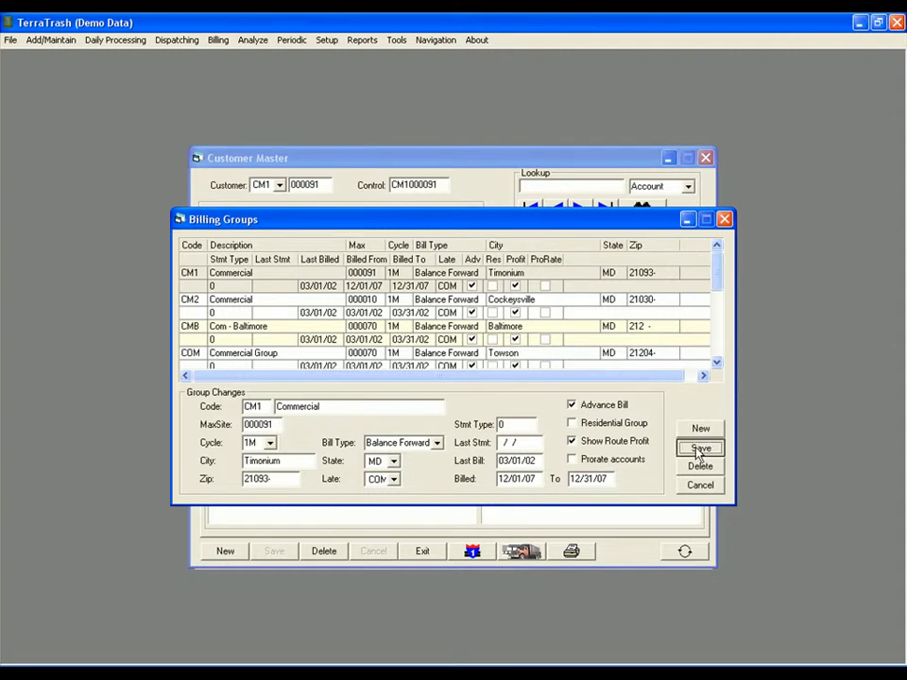
{"action": "left_click", "coordinate": [724, 220]}
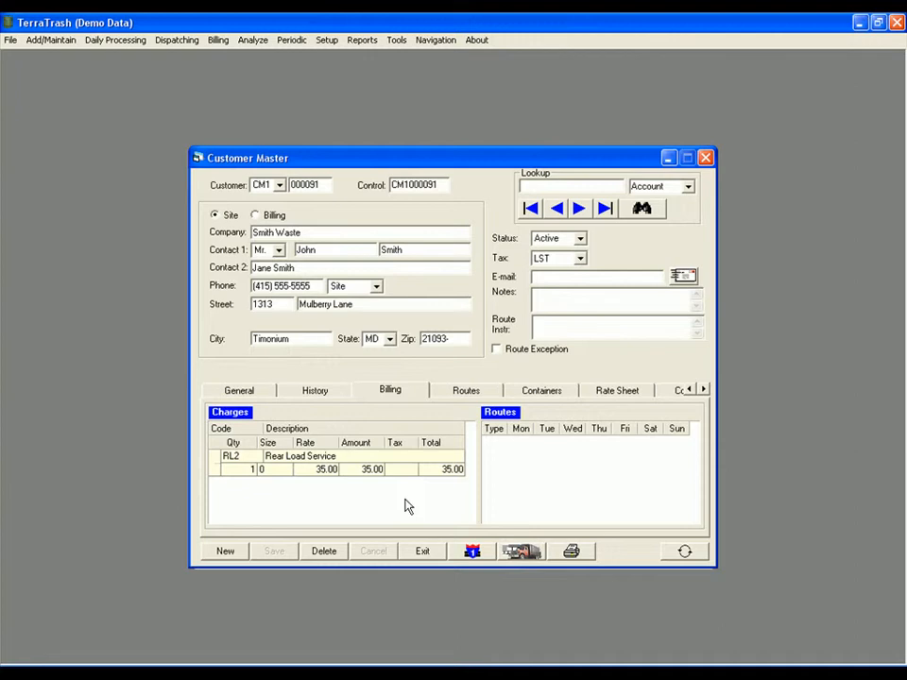
Open the recurring charges billing for individual accounts
{"action": "left_click", "coordinate": [223, 42]}
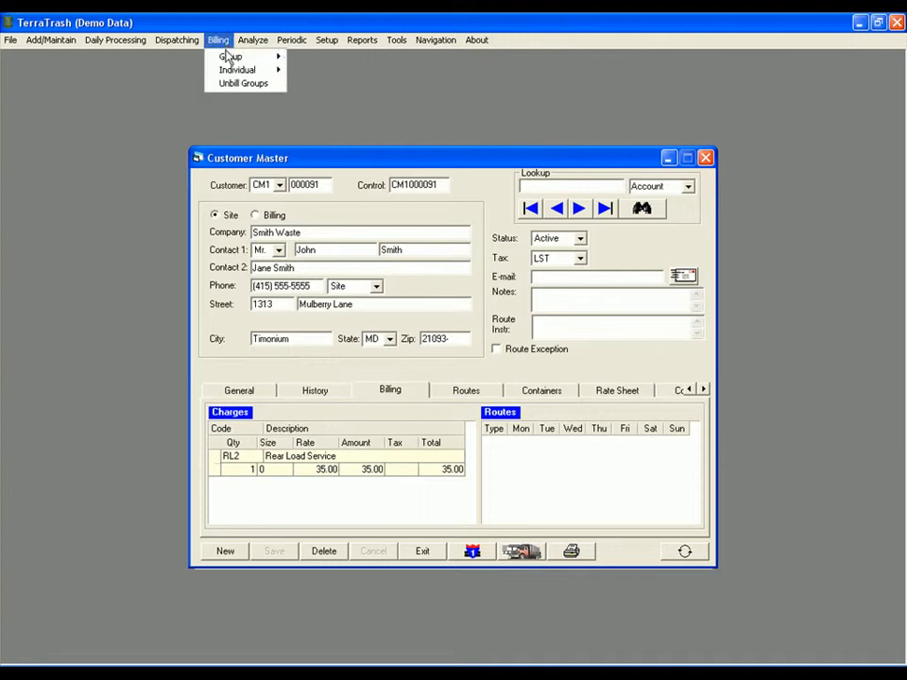
{"action": "mouse_move", "coordinate": [227, 71]}
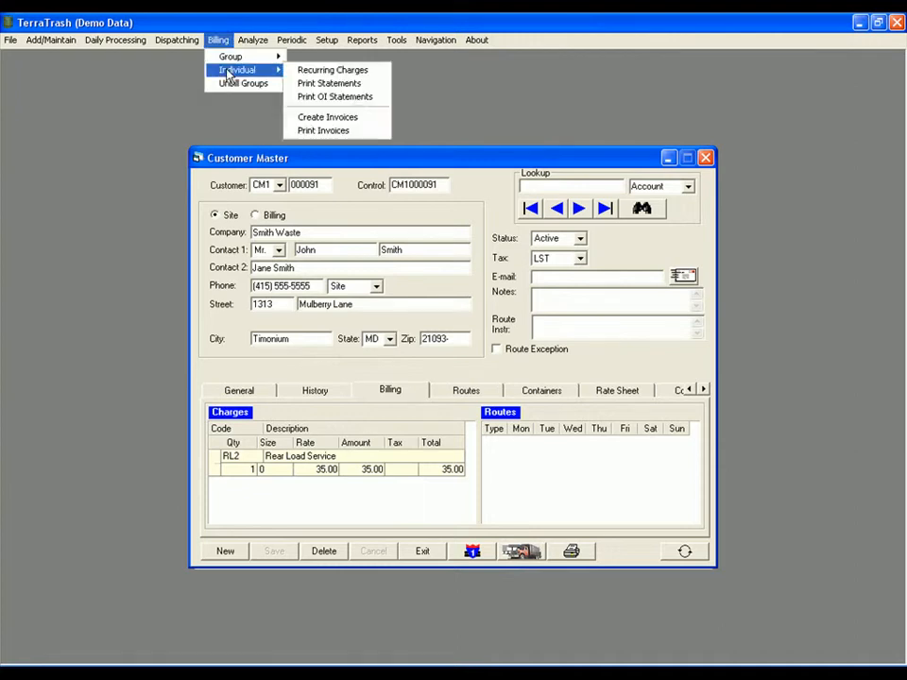
{"action": "left_click", "coordinate": [306, 72]}
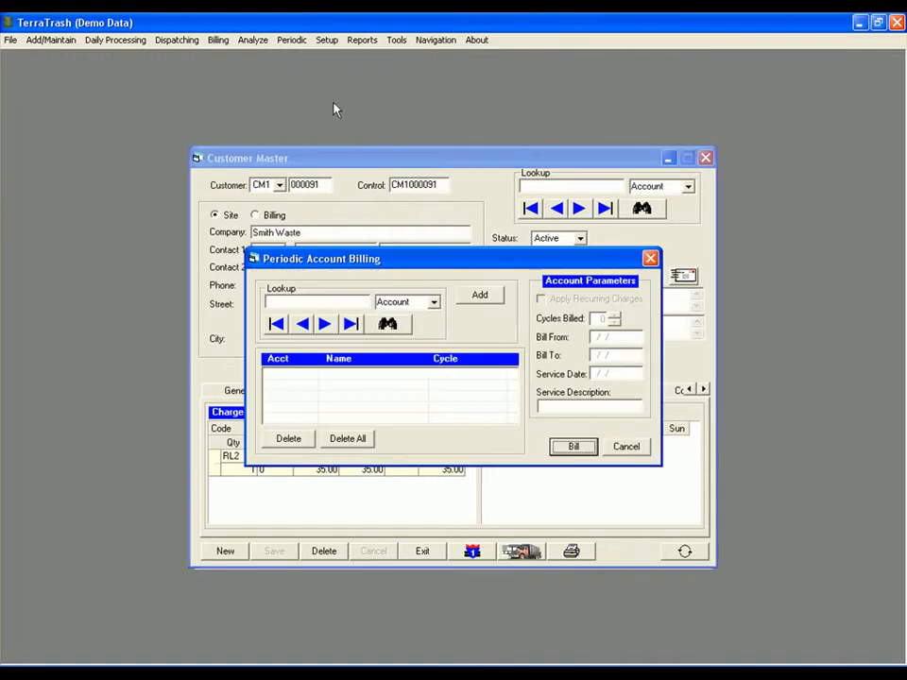
Open the recurring charges billing for groups and select the CM1 Commercial group
{"action": "left_click", "coordinate": [225, 43]}
{"action": "mouse_move", "coordinate": [227, 57]}
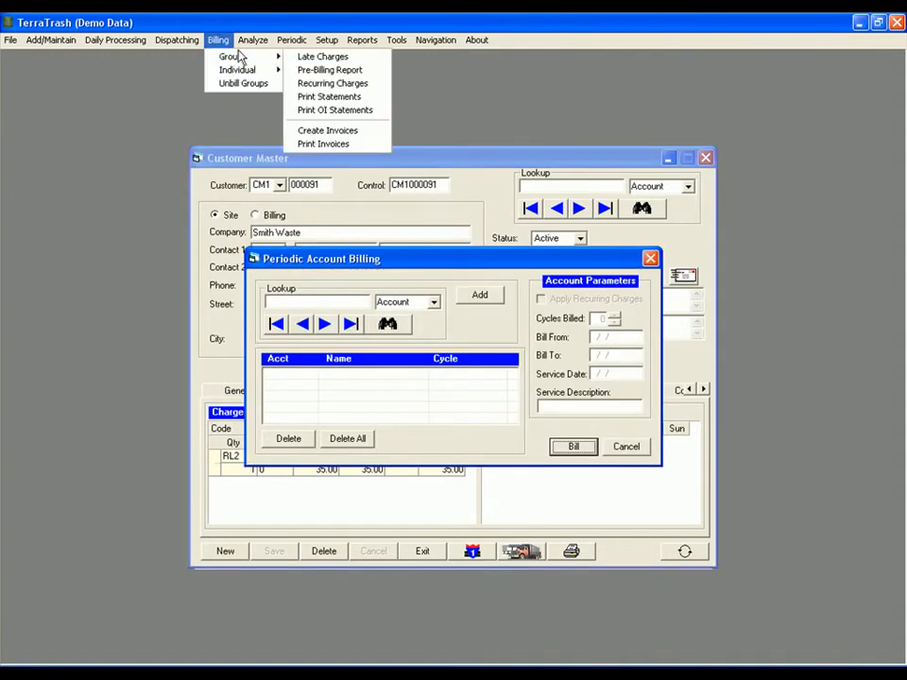
{"action": "left_click", "coordinate": [331, 85]}
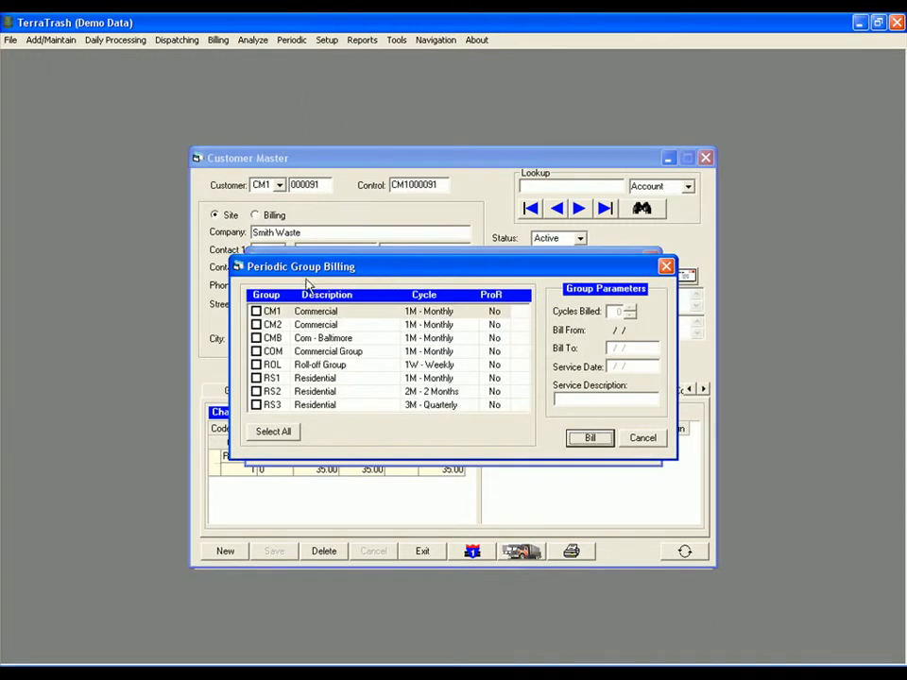
{"action": "left_click", "coordinate": [256, 310]}
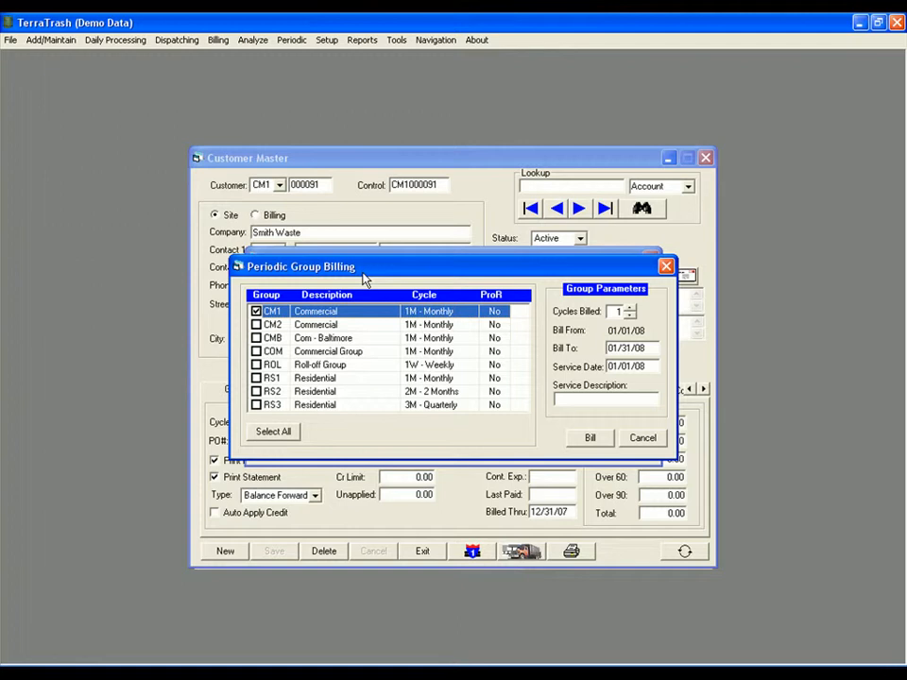
Open the group late charges and select the CM1 Commercial group to examine its charge parameters
{"action": "left_click", "coordinate": [217, 40]}
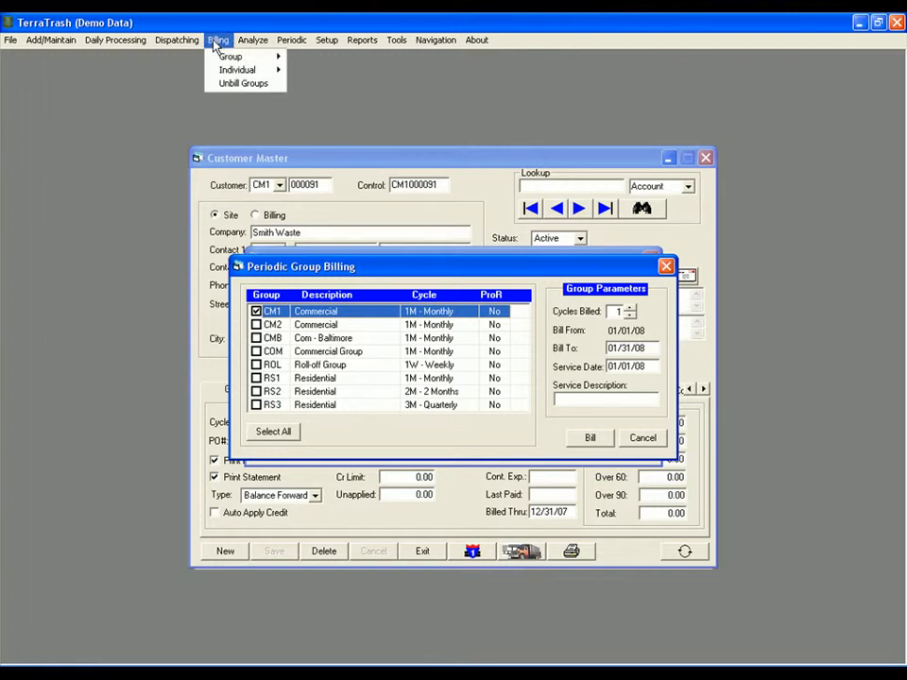
{"action": "mouse_move", "coordinate": [218, 58]}
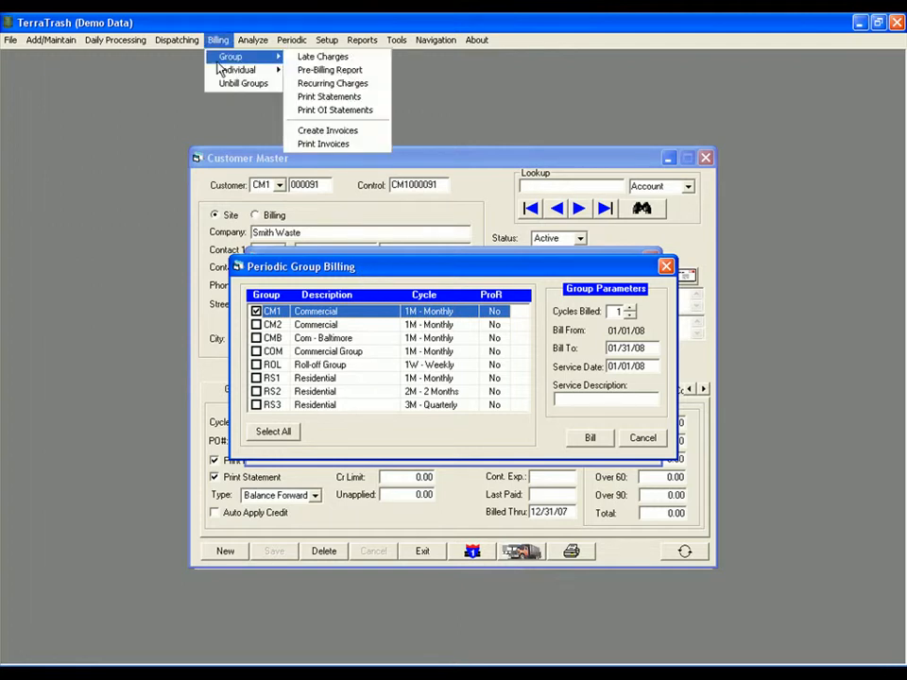
{"action": "left_click", "coordinate": [319, 59]}
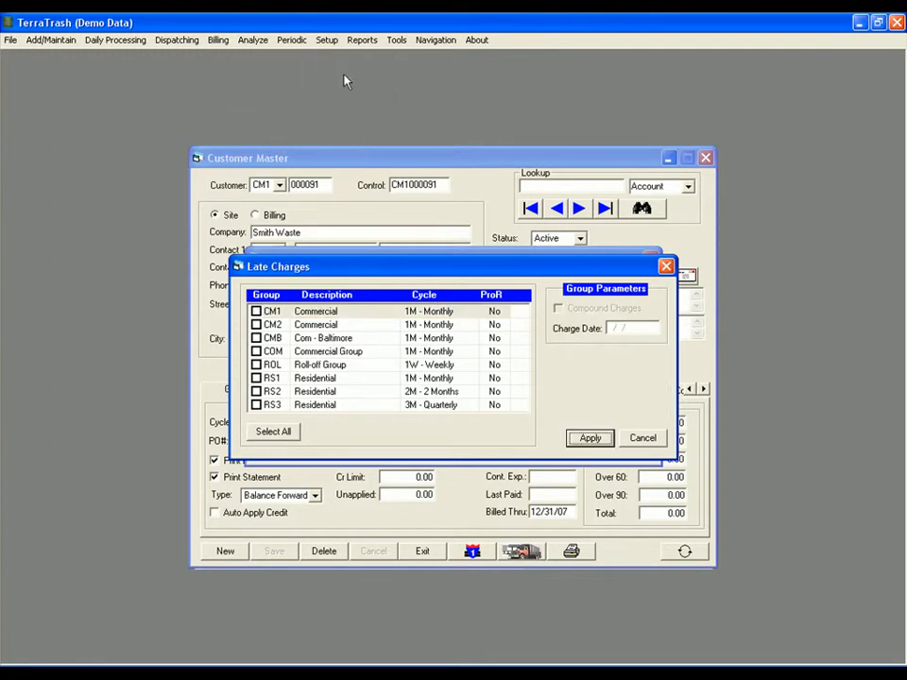
{"action": "left_click", "coordinate": [257, 312]}
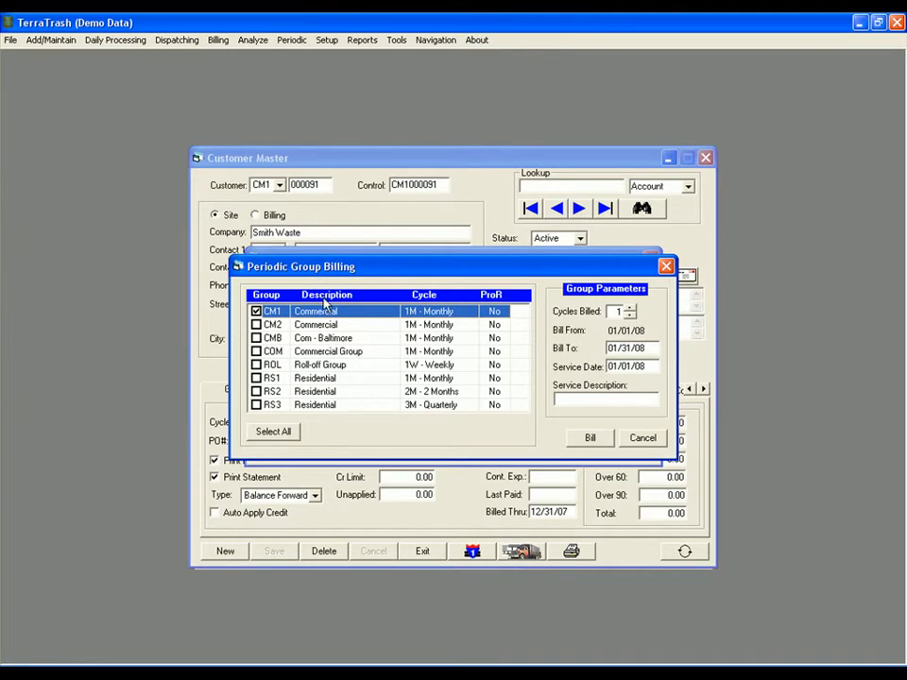
Generate a print preview of the CM1 group's pre-billing report, examine its recurring charges and totals, and close the report
{"action": "left_click", "coordinate": [218, 39]}
{"action": "mouse_move", "coordinate": [220, 58]}
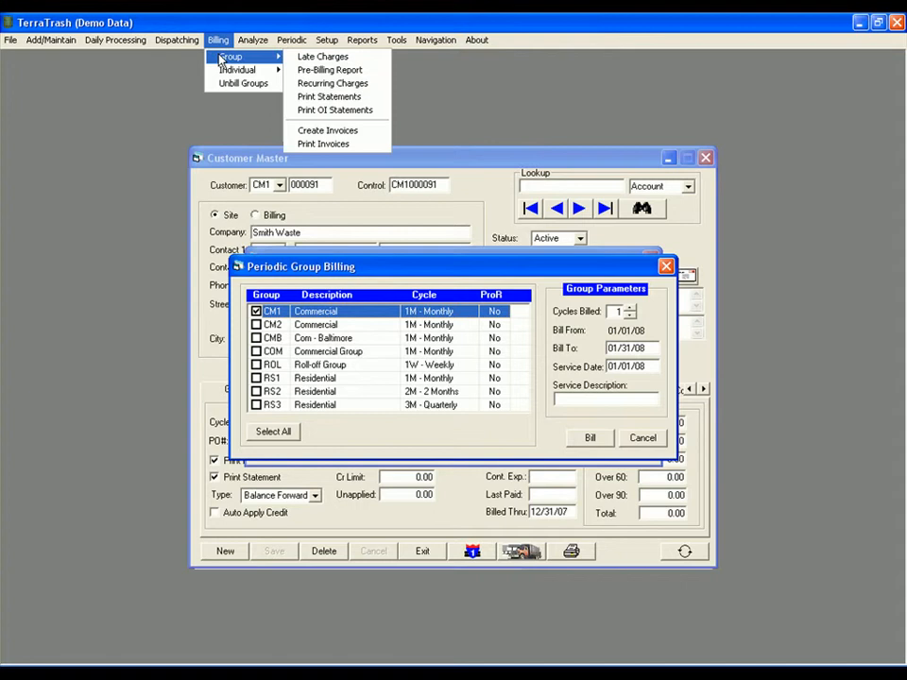
{"action": "left_click", "coordinate": [330, 70]}
{"action": "left_click", "coordinate": [317, 275]}
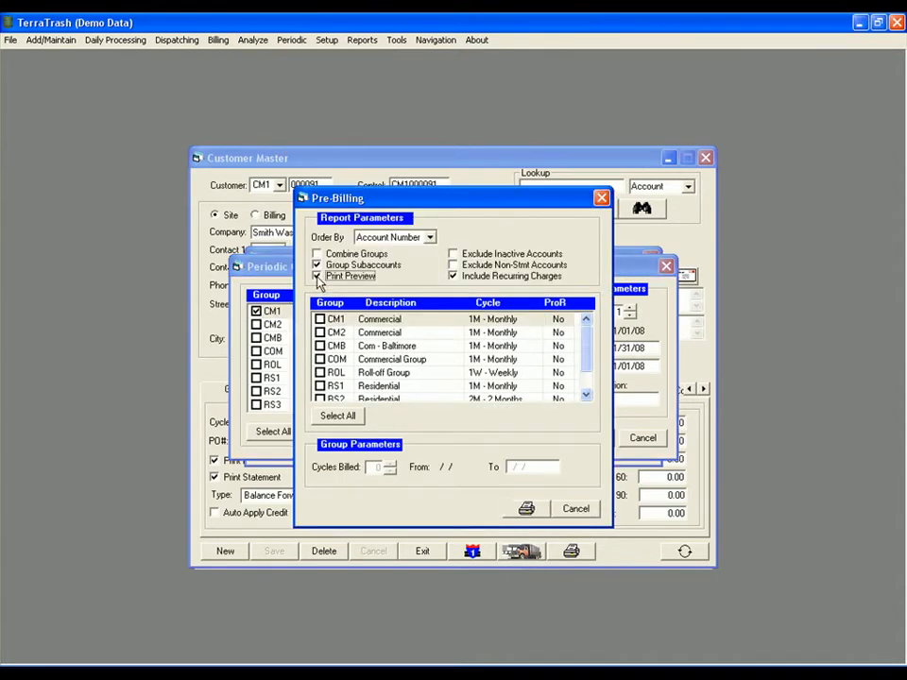
{"action": "left_click", "coordinate": [321, 320]}
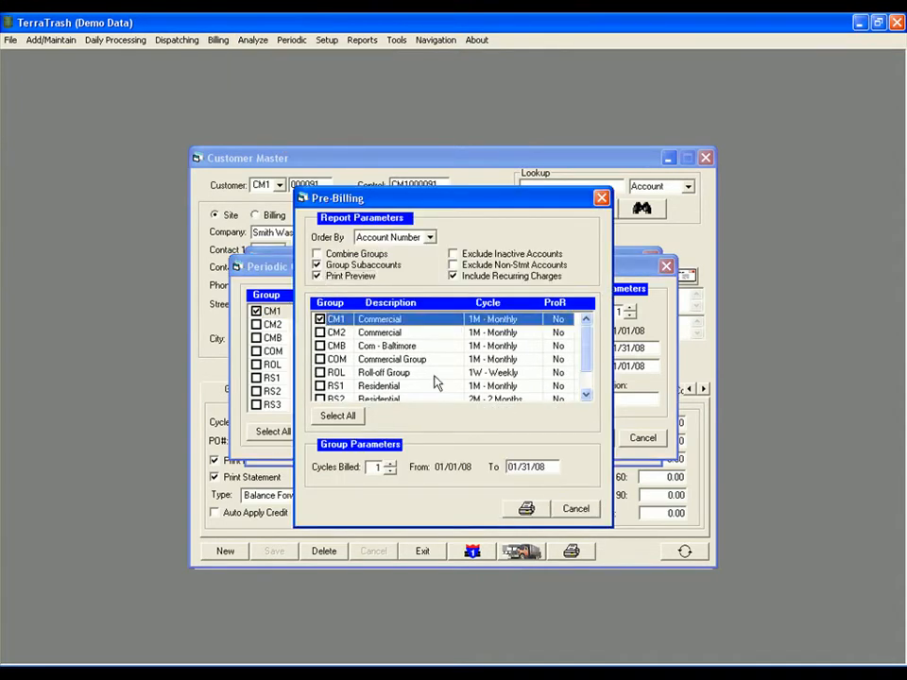
{"action": "left_click", "coordinate": [525, 508]}
{"action": "left_click_drag", "start_coordinate": [500, 506], "coordinate": [458, 430]}
{"action": "left_click_drag", "start_coordinate": [580, 411], "coordinate": [396, 435]}
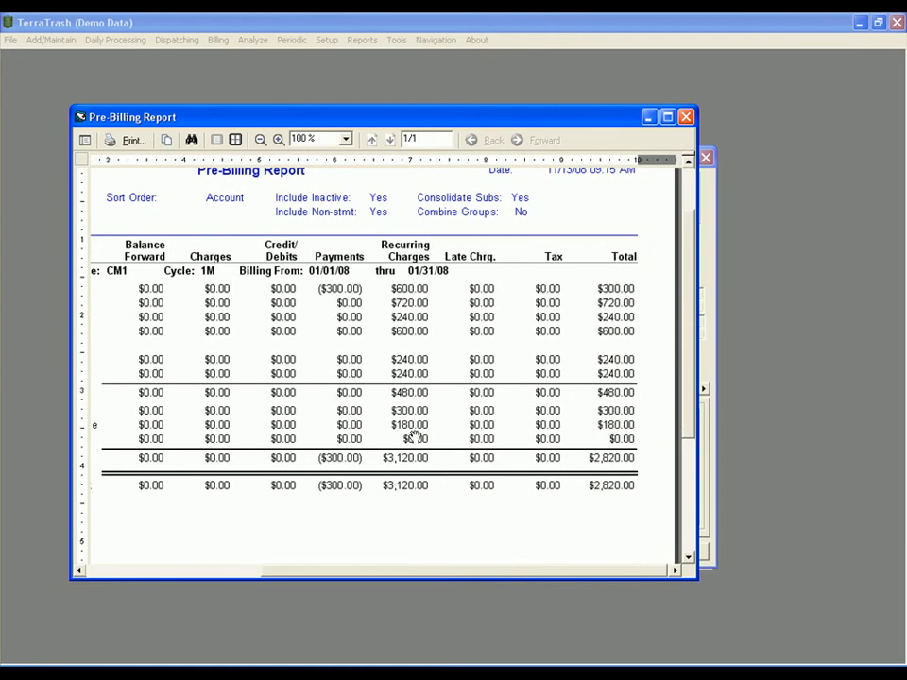
{"action": "left_click", "coordinate": [686, 116]}
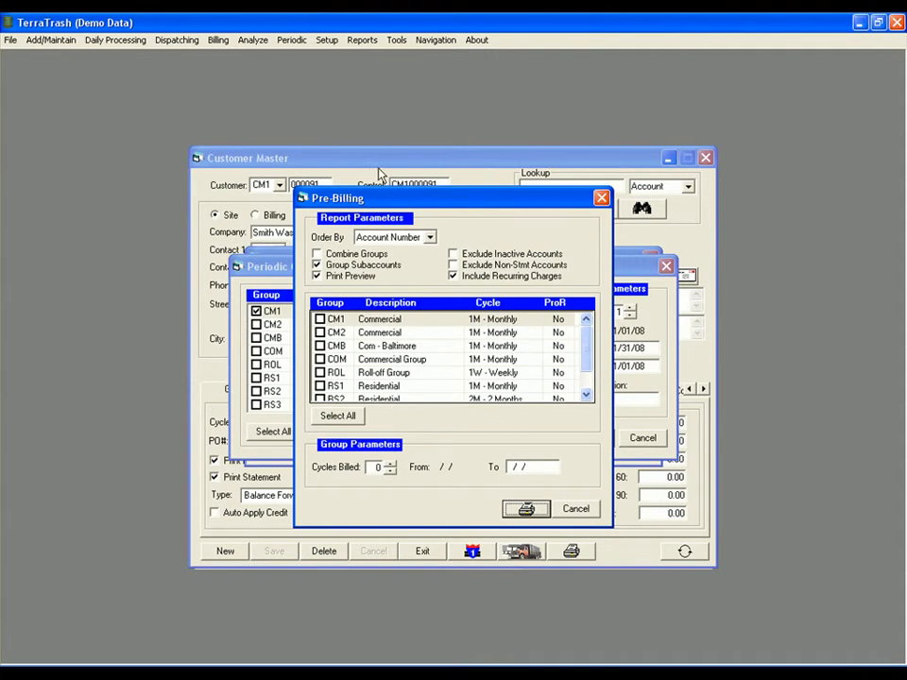
Change the customer's start date to 11/12/07 and save the customer record
{"action": "left_click", "coordinate": [369, 161]}
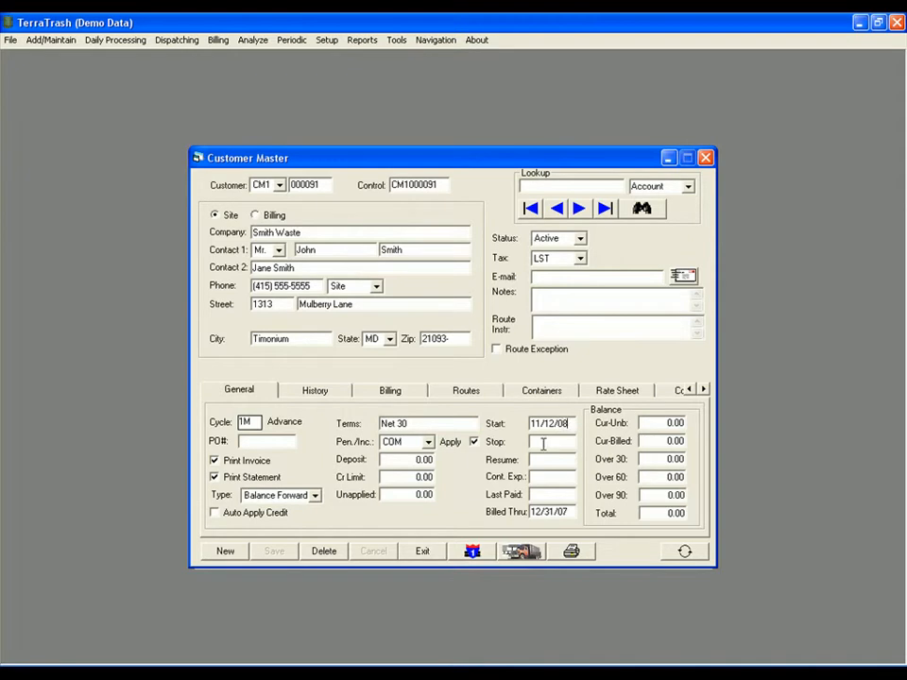
{"action": "type", "text": "07"}
{"action": "key", "text": "Tab"}
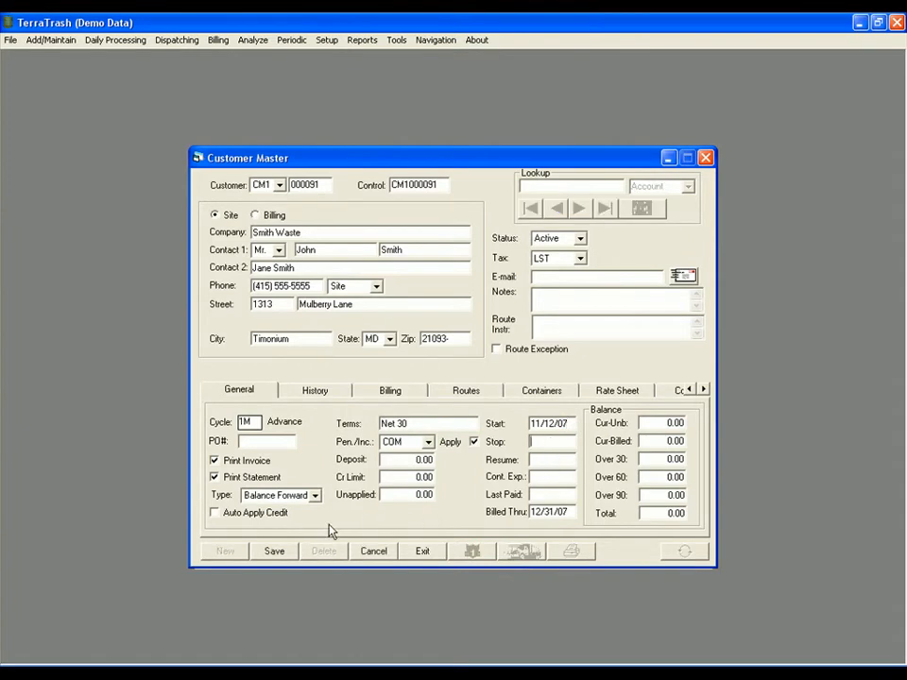
{"action": "left_click", "coordinate": [277, 551]}
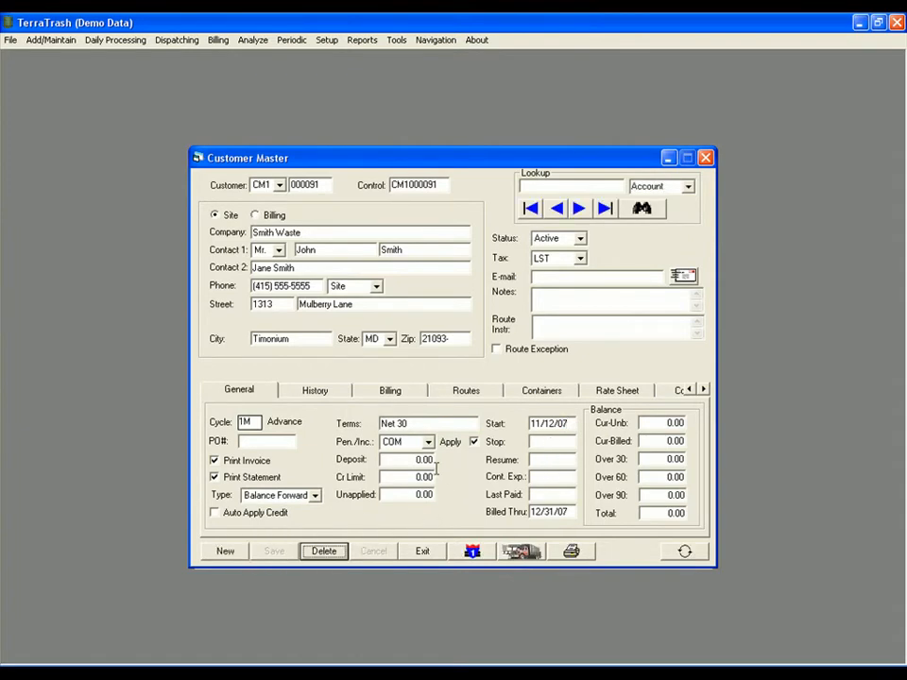
Close the customer record to return to the pre-billing report parameters
{"action": "left_click", "coordinate": [218, 40]}
{"action": "mouse_move", "coordinate": [231, 57]}
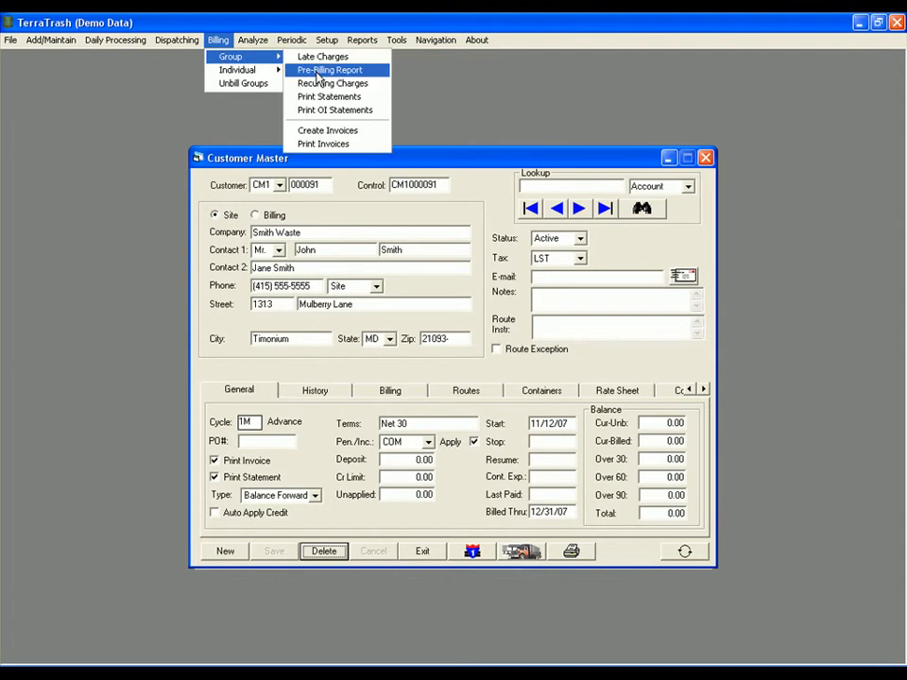
{"action": "left_click", "coordinate": [354, 191]}
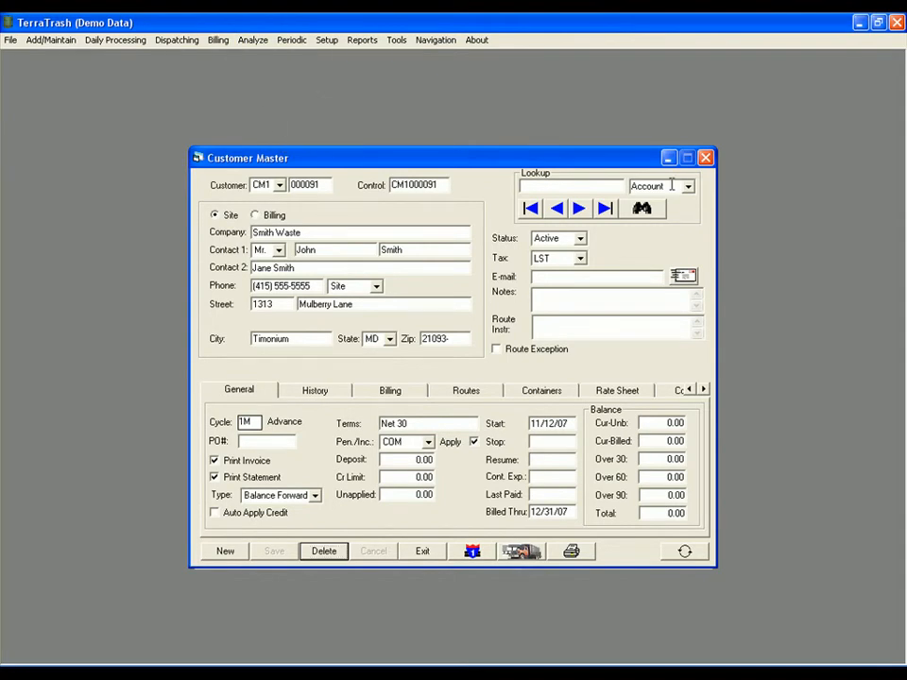
{"action": "left_click", "coordinate": [704, 158]}
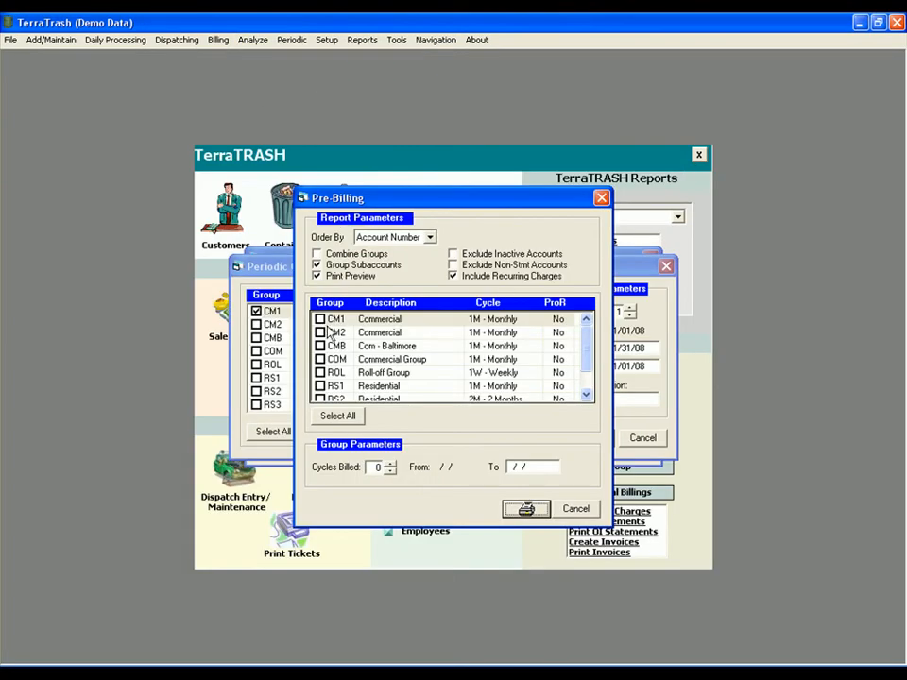
Preview the CM1 group's pre-billing report again, examine the Smith Waste recurring charge and group totals, and close the report and its parameters
{"action": "left_click", "coordinate": [526, 505]}
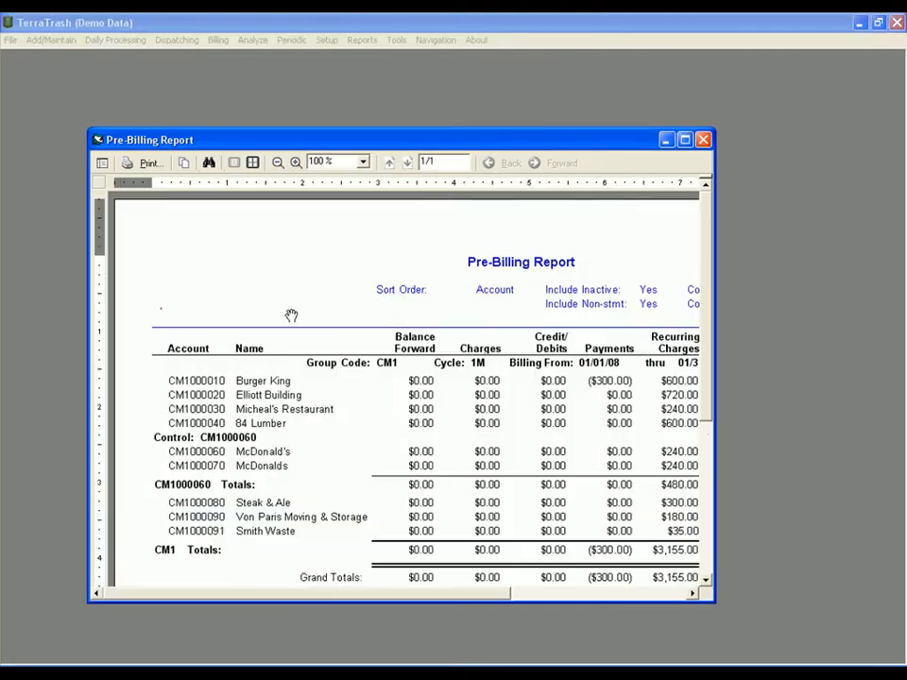
{"action": "left_click_drag", "start_coordinate": [530, 498], "coordinate": [420, 458]}
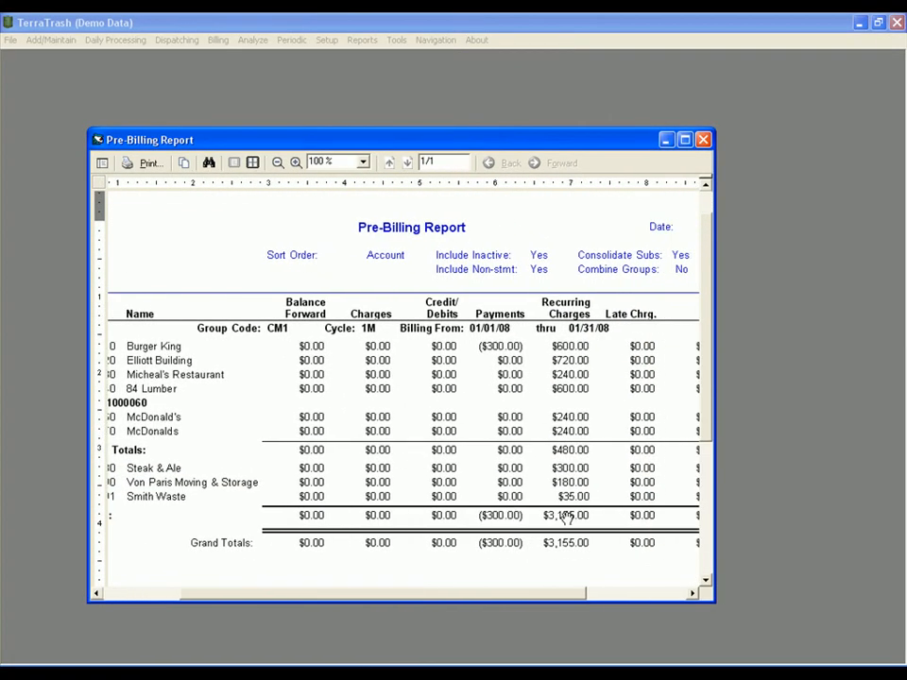
{"action": "left_click_drag", "start_coordinate": [583, 498], "coordinate": [467, 491]}
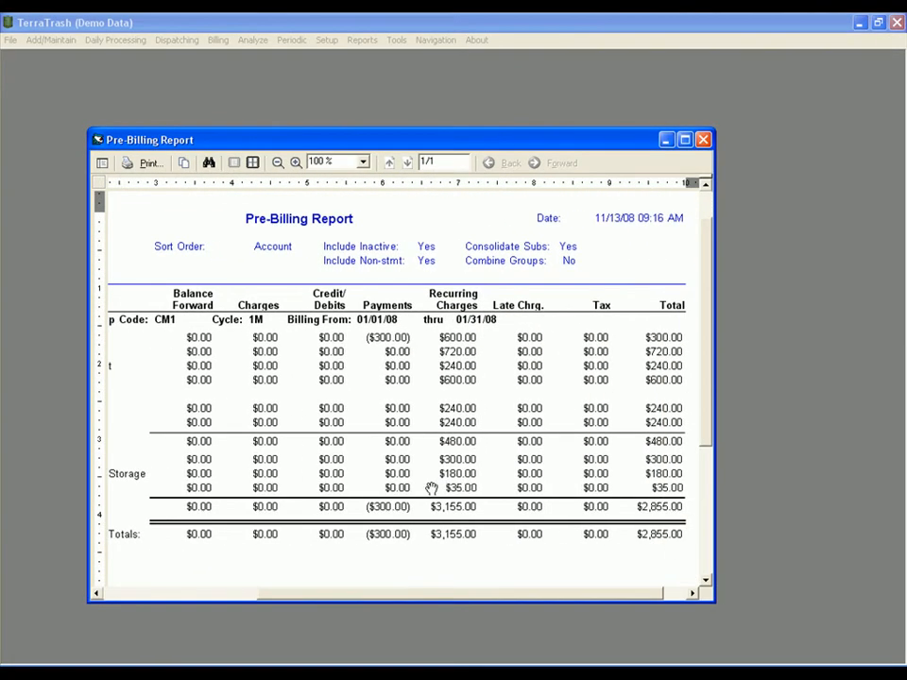
{"action": "left_click", "coordinate": [703, 143]}
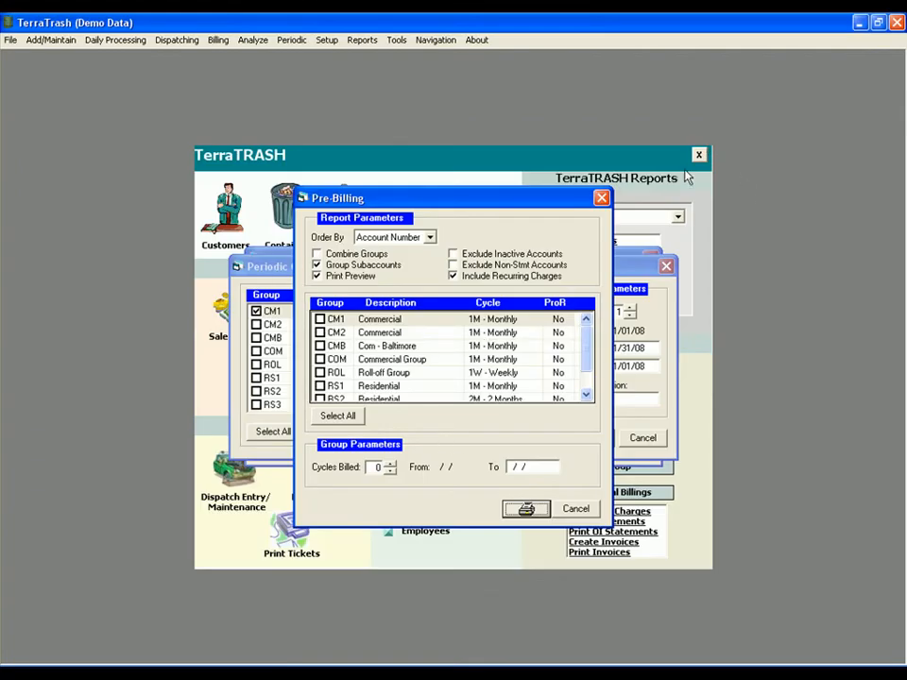
{"action": "left_click", "coordinate": [601, 197]}
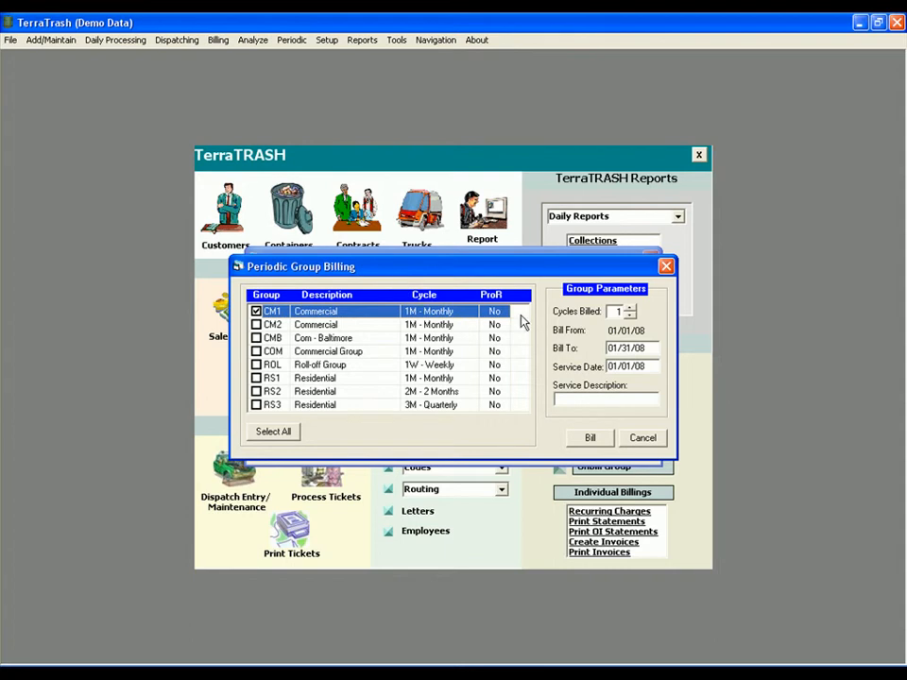
Bill the CM1 group for 01/01/08 to 01/31/08 and examine its billing summary and next billing period
{"action": "left_click", "coordinate": [593, 438]}
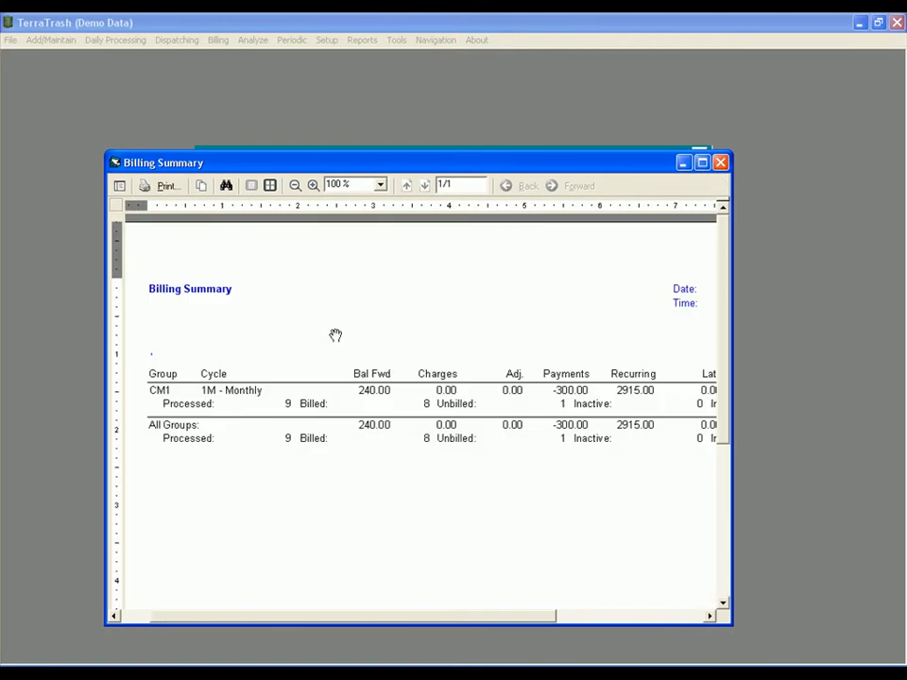
{"action": "left_click_drag", "start_coordinate": [581, 376], "coordinate": [381, 372]}
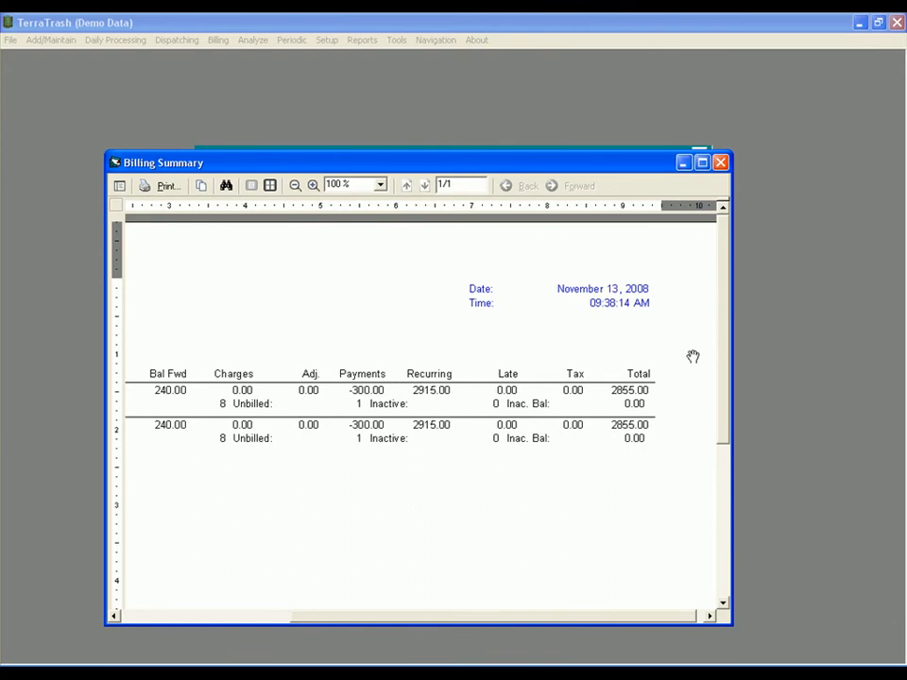
{"action": "left_click", "coordinate": [719, 162]}
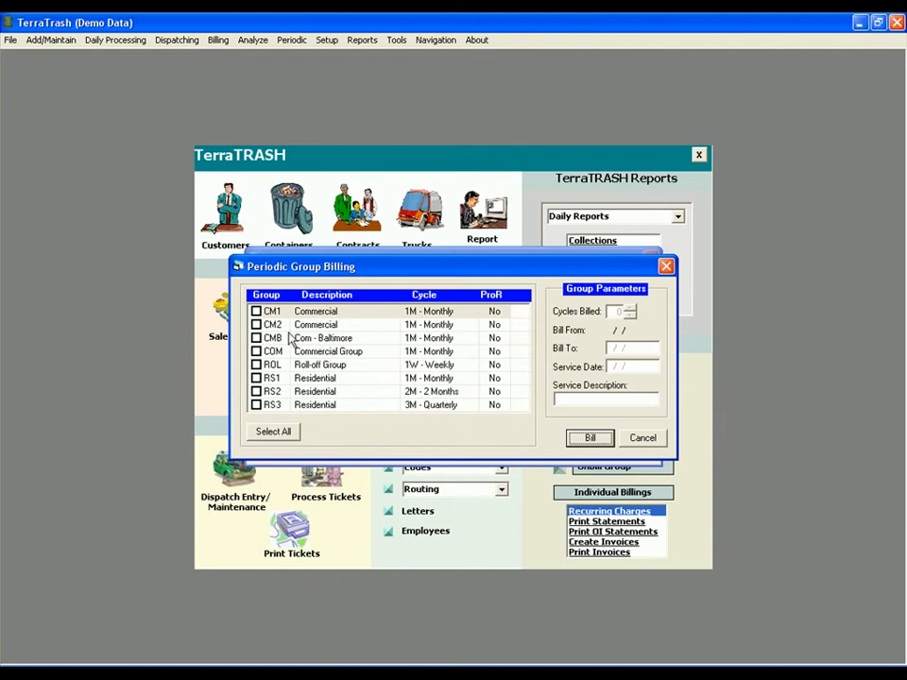
{"action": "left_click", "coordinate": [255, 312]}
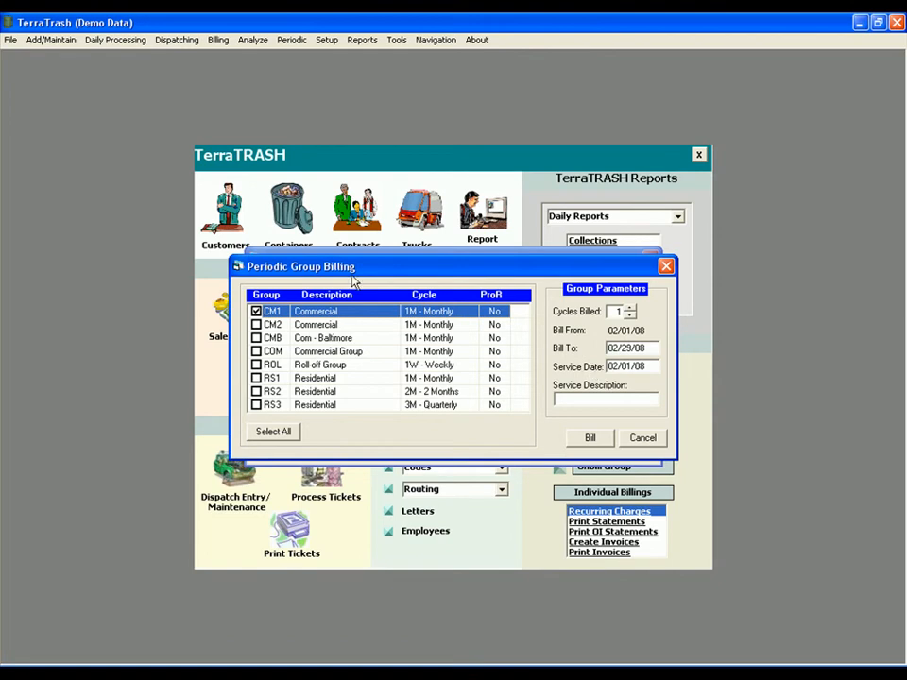
Generate a print preview of the CM1 group's statements in the Commercial format
{"action": "left_click", "coordinate": [218, 40]}
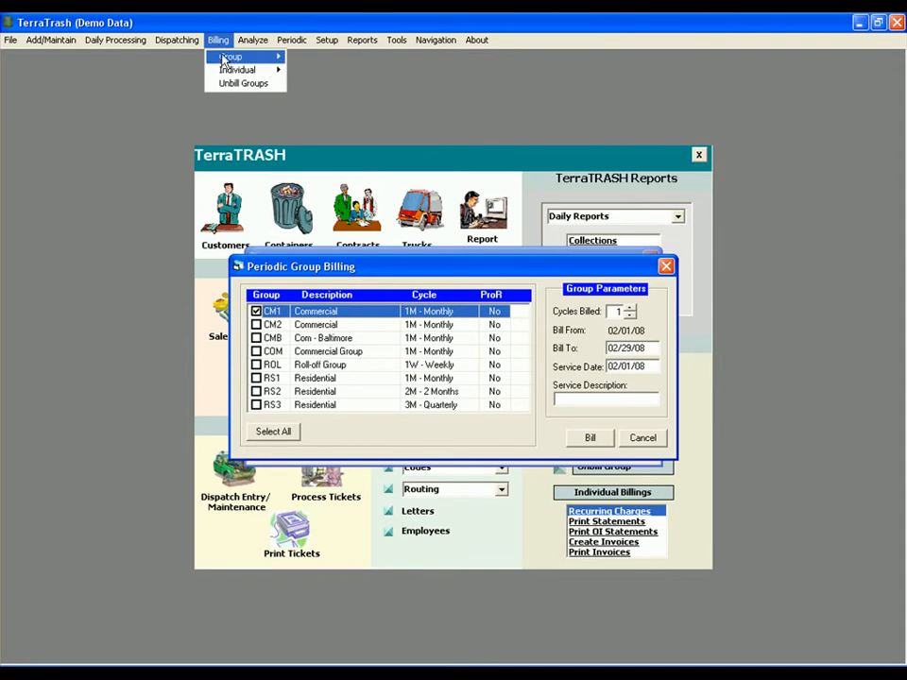
{"action": "mouse_move", "coordinate": [232, 57]}
{"action": "left_click", "coordinate": [357, 98]}
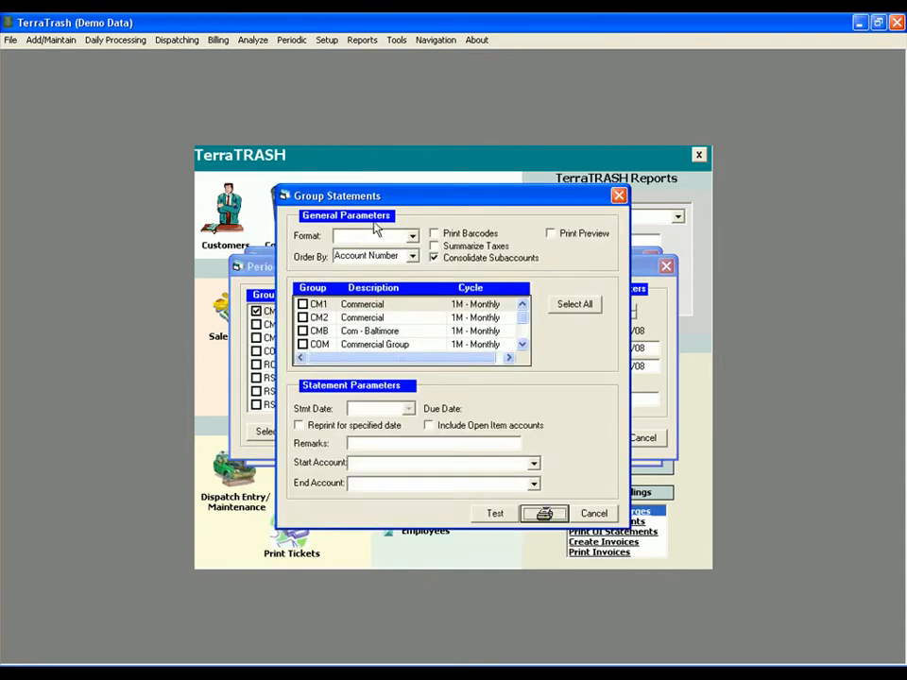
{"action": "left_click", "coordinate": [413, 236]}
{"action": "left_click", "coordinate": [392, 249]}
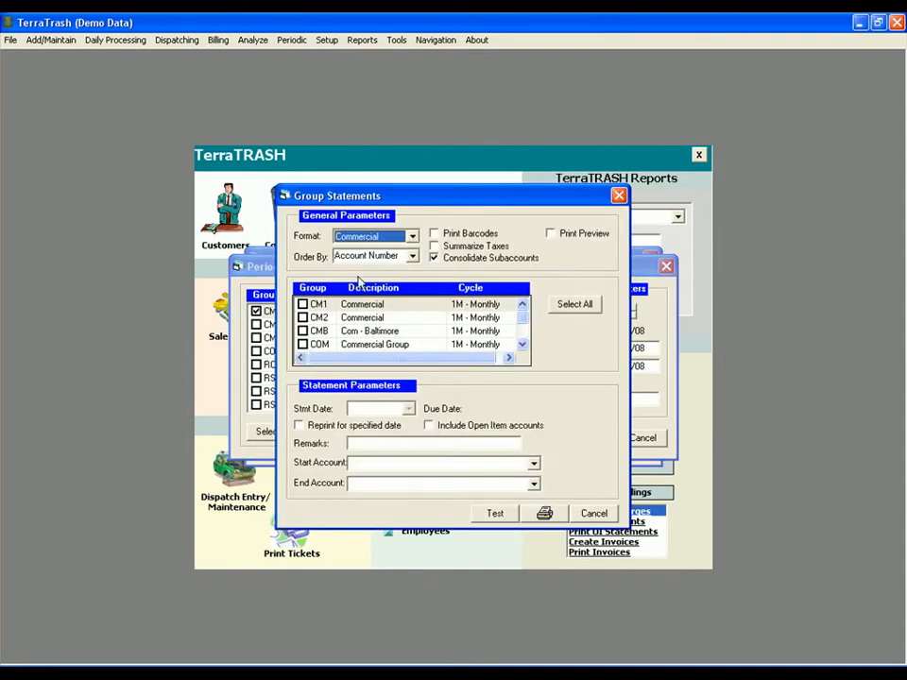
{"action": "left_click", "coordinate": [303, 304]}
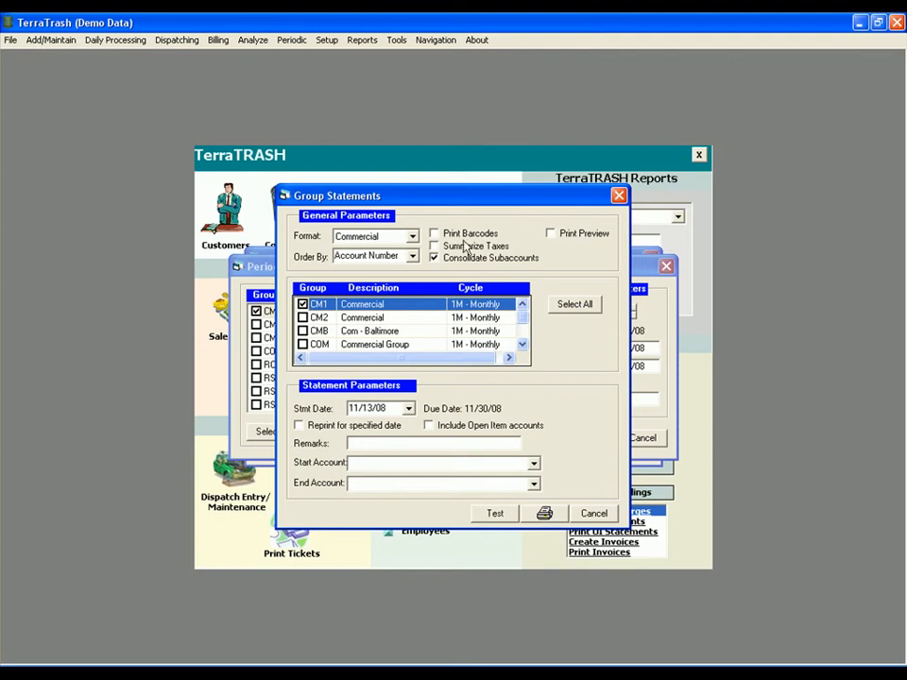
{"action": "left_click", "coordinate": [570, 234]}
{"action": "left_click", "coordinate": [543, 513]}
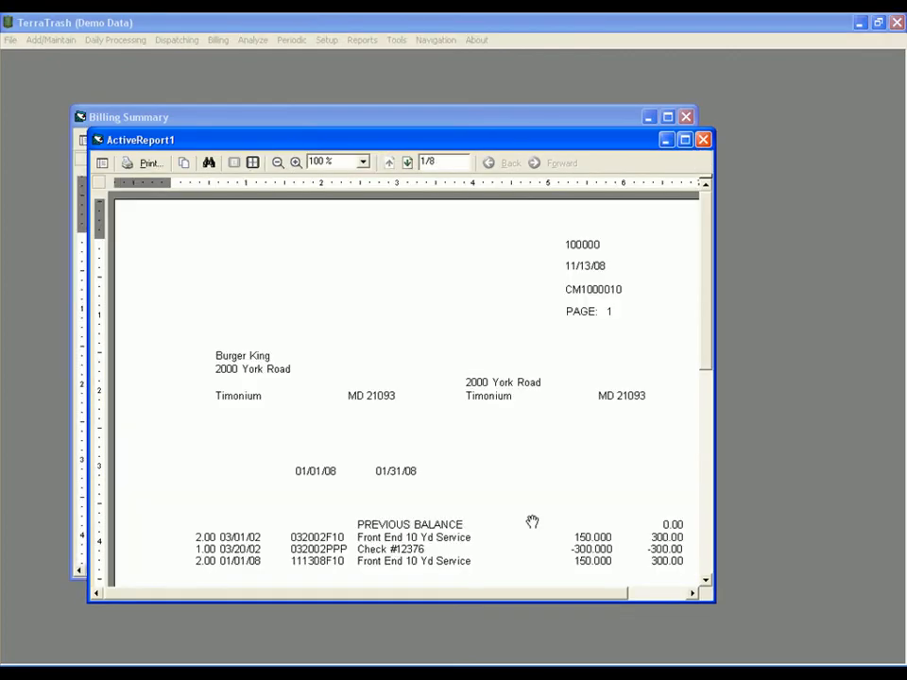
Page through the CM1 statements to the last one, examine its charges and aging, and close the statements, their summary and the parameters
{"action": "scroll", "coordinate": [547, 498], "scroll_direction": "down", "scroll_amount": 2}
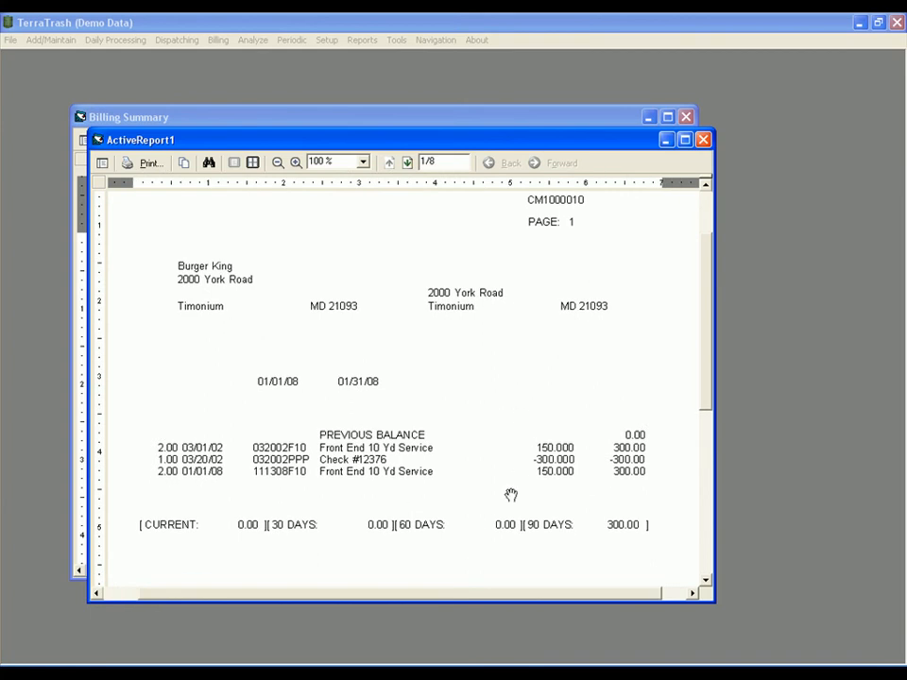
{"action": "left_click", "coordinate": [407, 163]}
{"action": "left_click", "coordinate": [407, 162]}
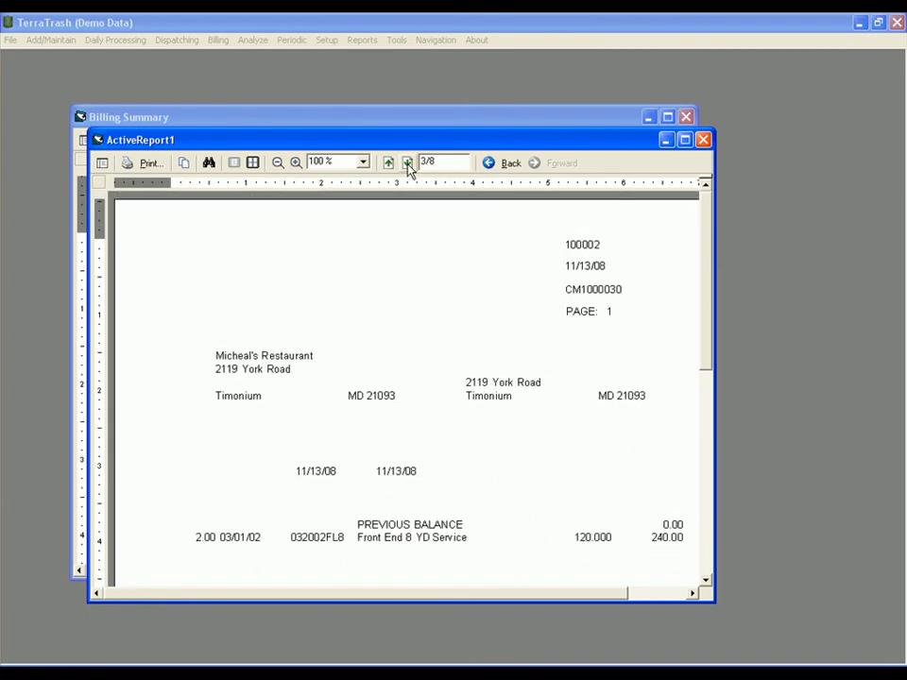
{"action": "left_click", "coordinate": [407, 163]}
{"action": "left_click", "coordinate": [407, 162]}
{"action": "left_click", "coordinate": [407, 163]}
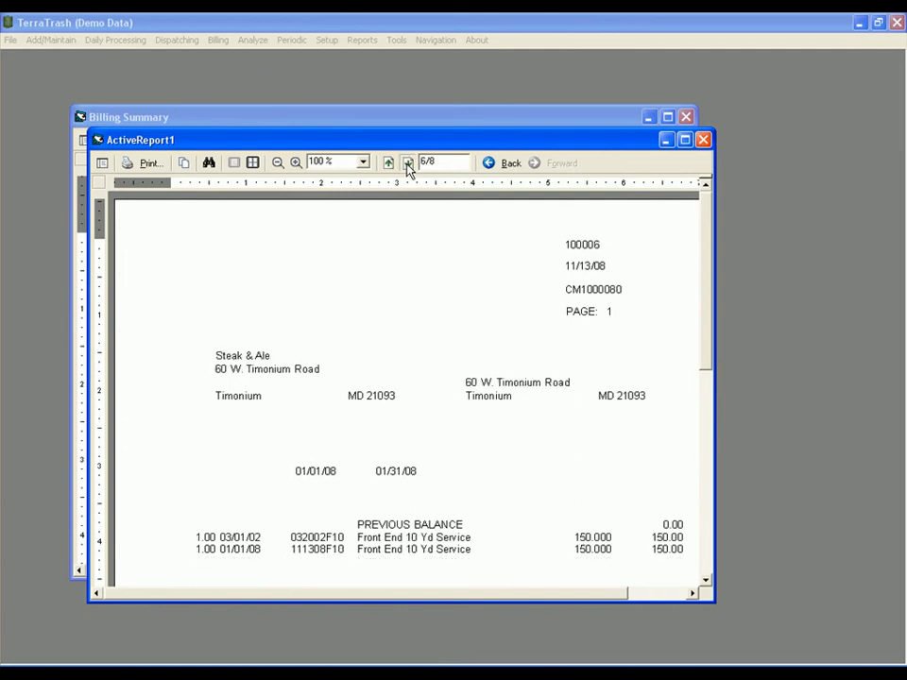
{"action": "left_click", "coordinate": [407, 162]}
{"action": "left_click", "coordinate": [407, 162]}
{"action": "left_click_drag", "start_coordinate": [543, 388], "coordinate": [425, 247]}
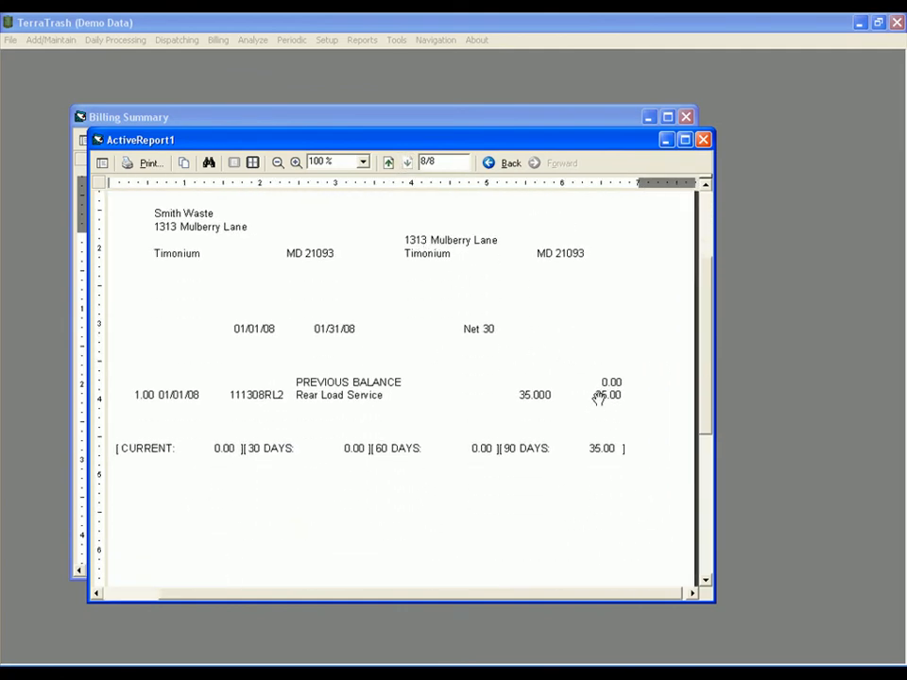
{"action": "left_click", "coordinate": [703, 140]}
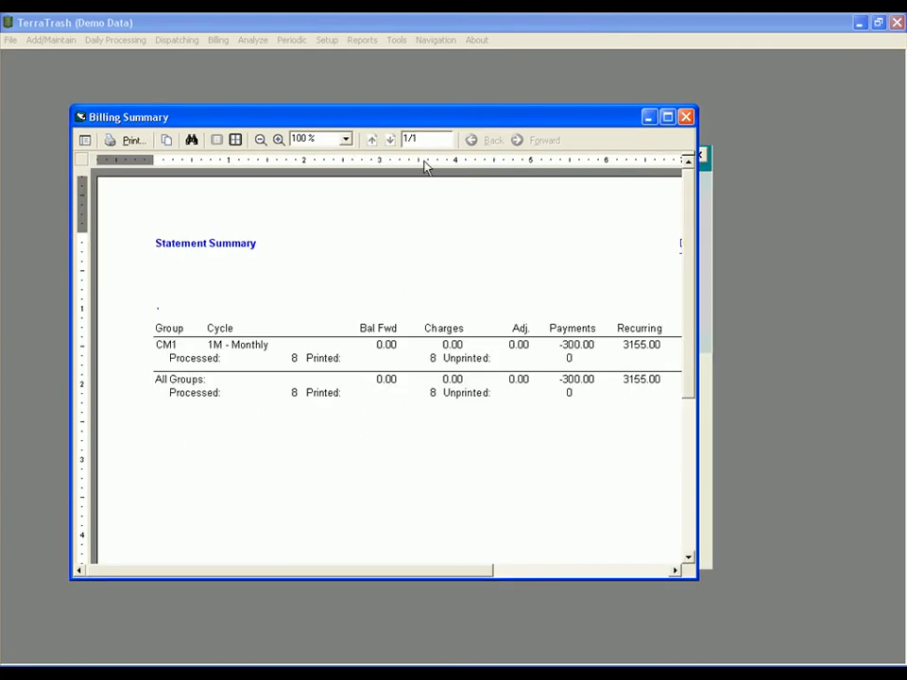
{"action": "left_click", "coordinate": [686, 117]}
{"action": "key", "text": "Escape"}
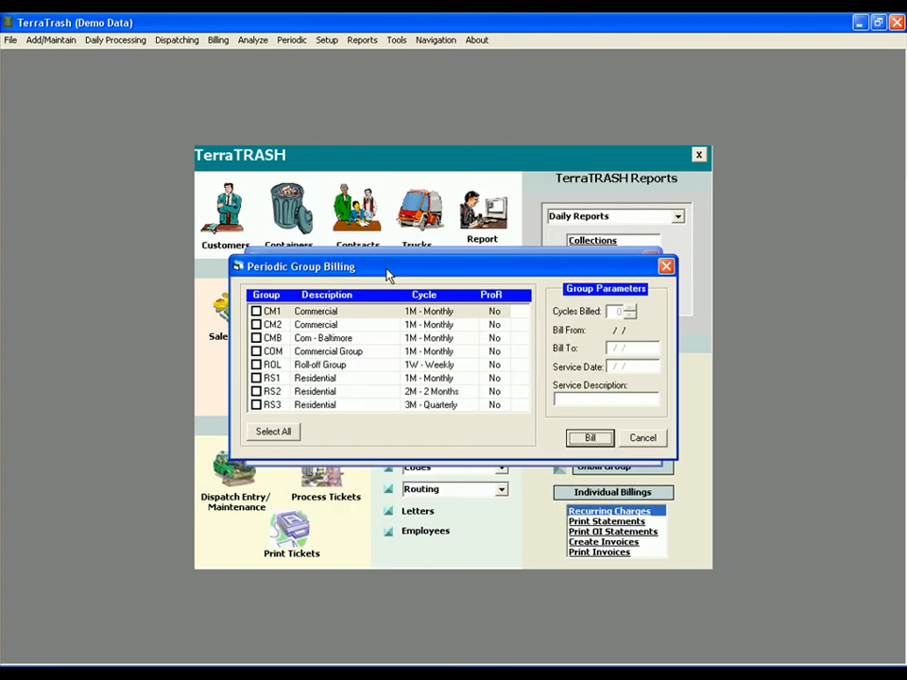
Close the billing windows and examine the Smith Waste customer record's balance and the details of its billing history entry
{"action": "left_click", "coordinate": [665, 266]}
{"action": "left_click", "coordinate": [650, 259]}
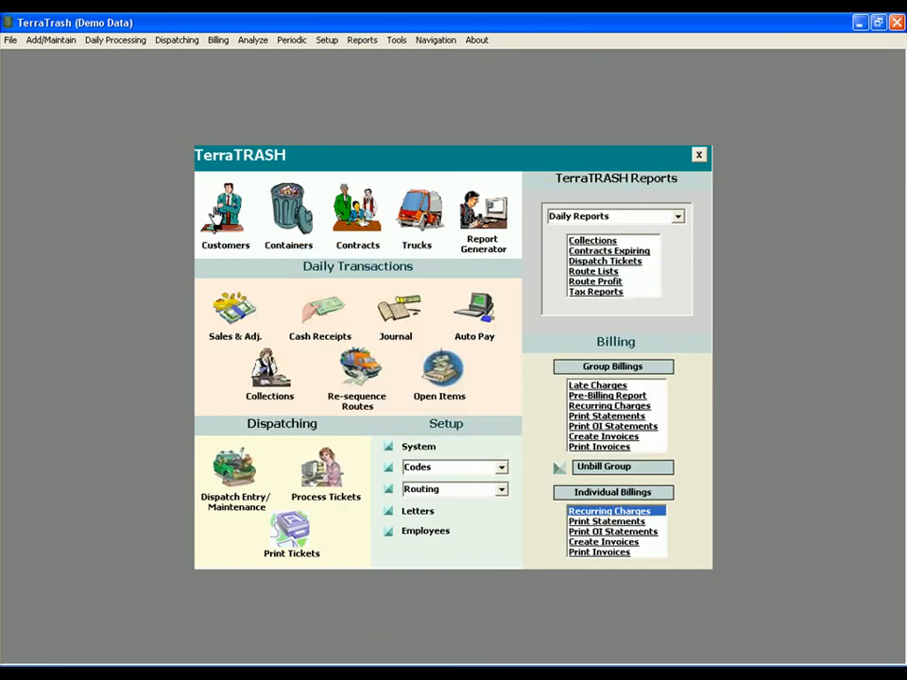
{"action": "left_click", "coordinate": [222, 210]}
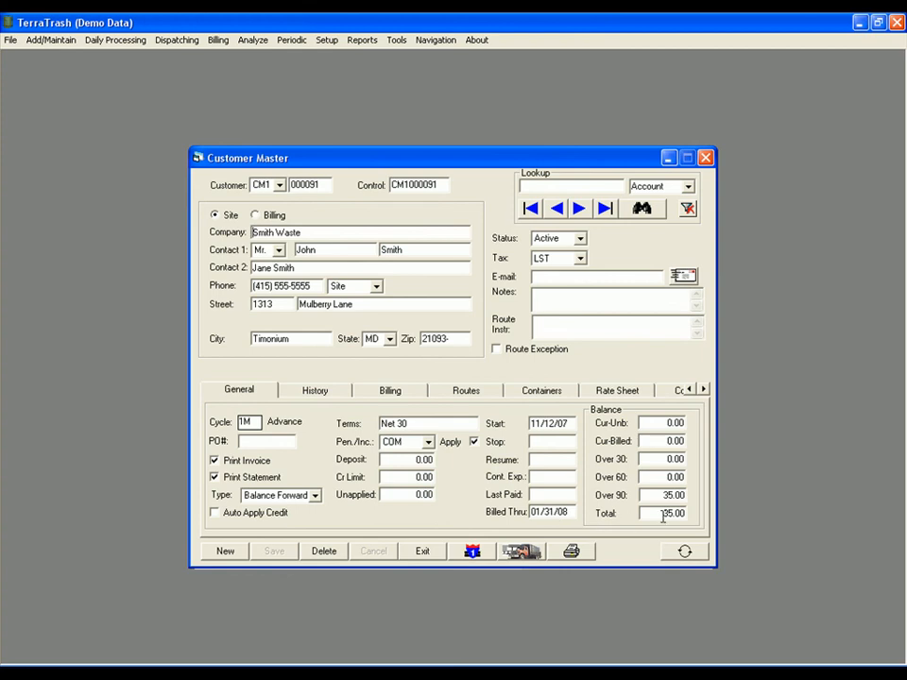
{"action": "left_click", "coordinate": [336, 399]}
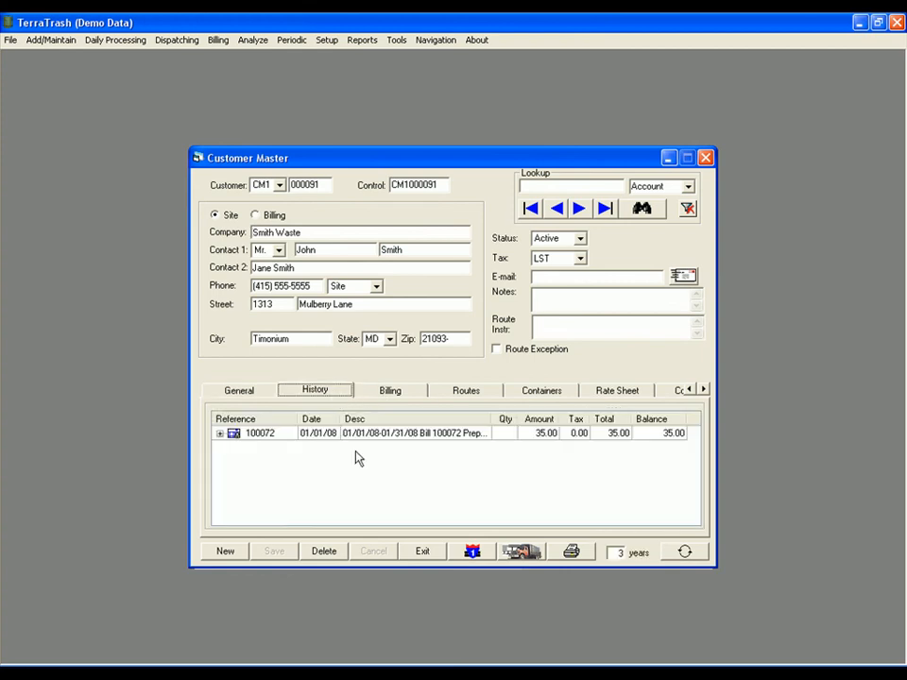
{"action": "left_click", "coordinate": [219, 434]}
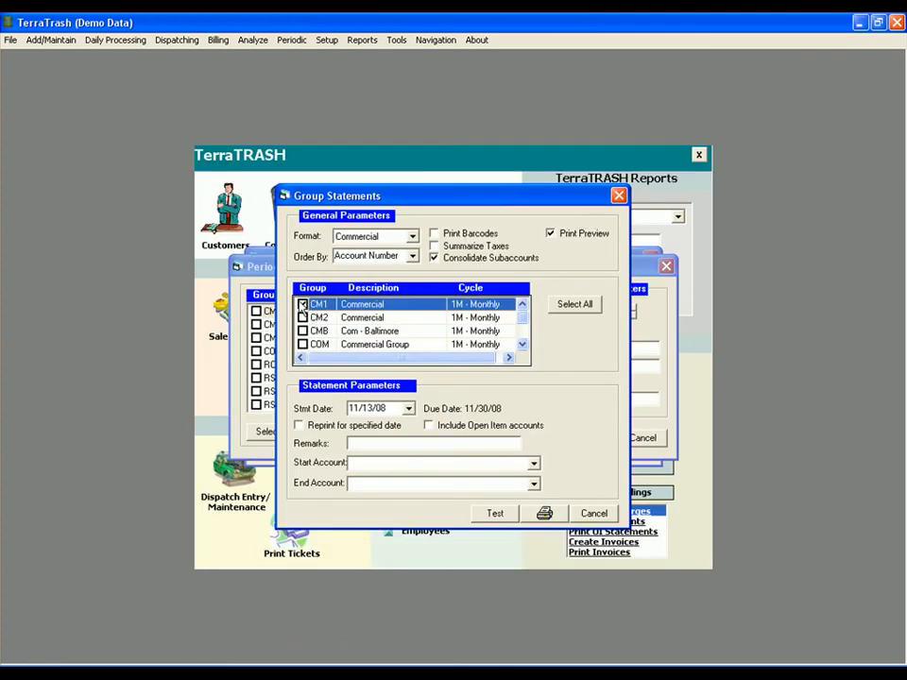
Preview a reprint of the CM1 group's statements for the 11/13/08 statement date, and close the reports and statement parameters
{"action": "left_click", "coordinate": [302, 305]}
{"action": "left_click", "coordinate": [301, 426]}
{"action": "left_click", "coordinate": [554, 519]}
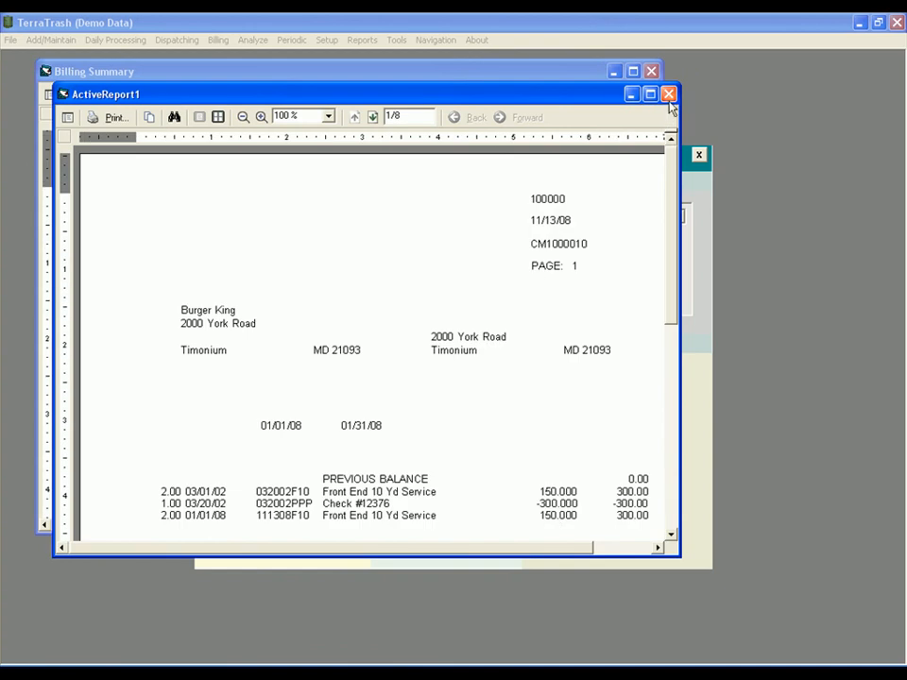
{"action": "left_click", "coordinate": [667, 94]}
{"action": "left_click", "coordinate": [650, 73]}
{"action": "left_click", "coordinate": [620, 195]}
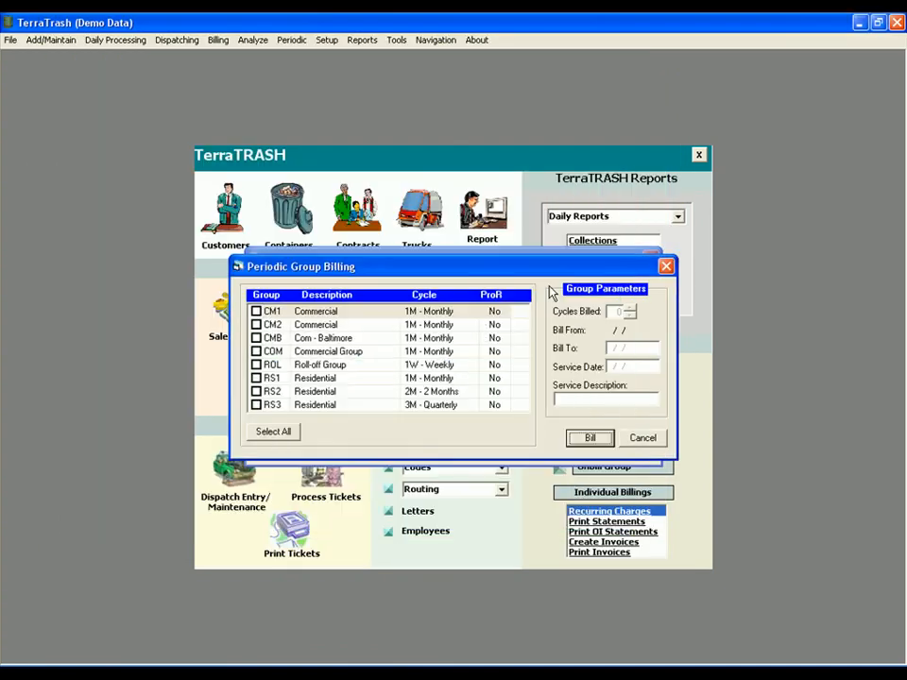